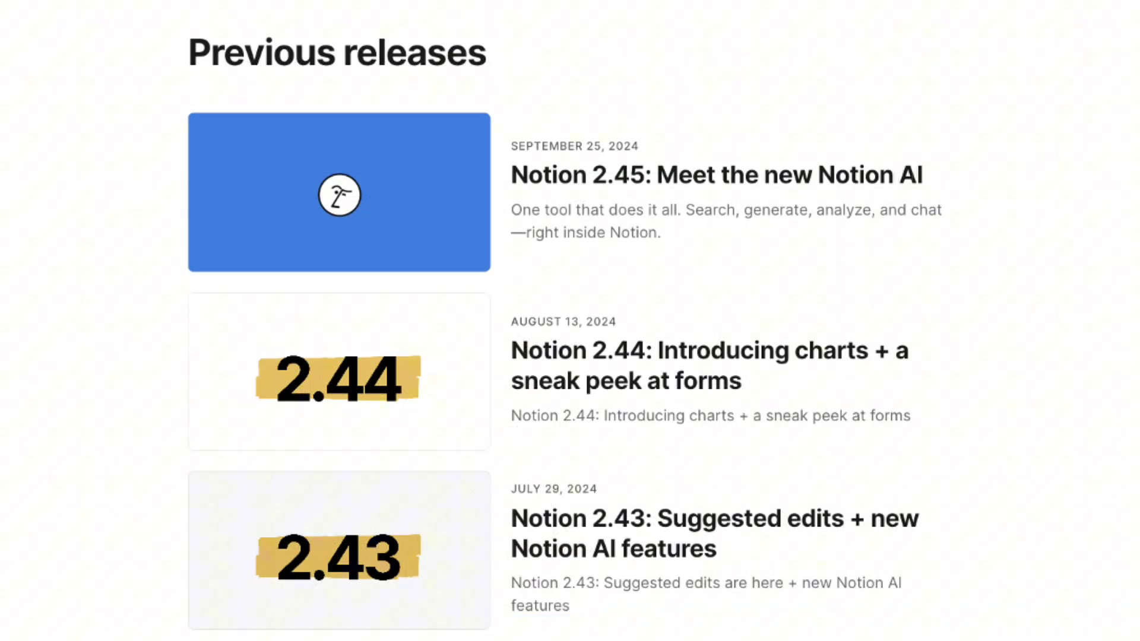
Scroll the Notion releases page past versions 2.44 and 2.43 to older announcements
{"action": "scroll", "coordinate": [570, 321], "scroll_direction": "down", "scroll_amount": 7}
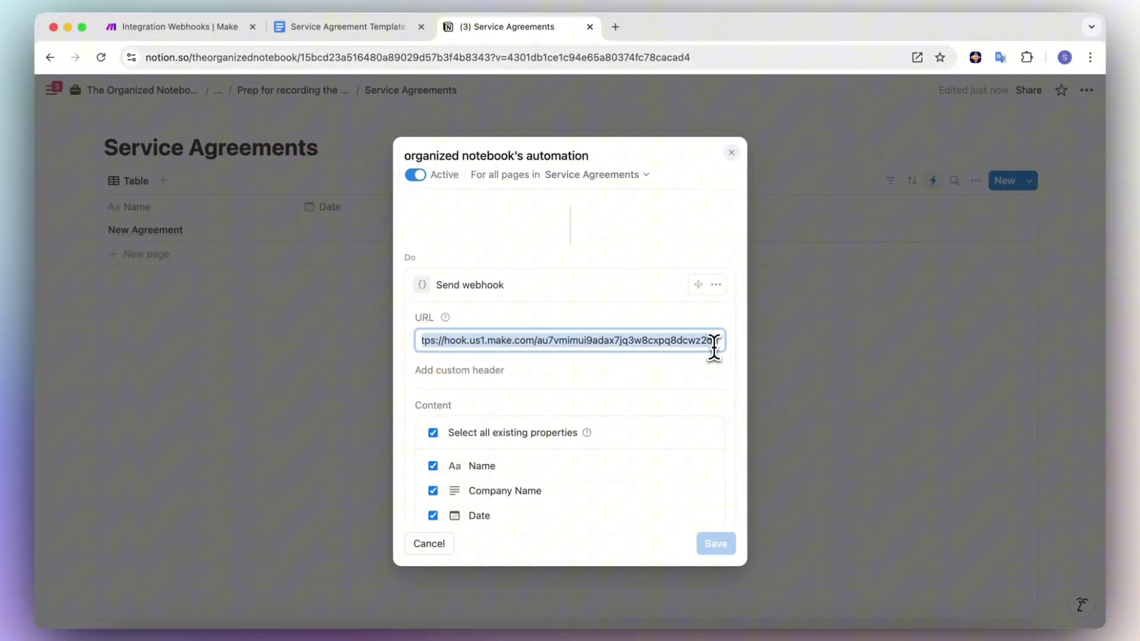
Scroll the webhook automation dialog to review its URL and Content property checkboxes
{"action": "scroll", "coordinate": [626, 362], "scroll_direction": "down", "scroll_amount": 2}
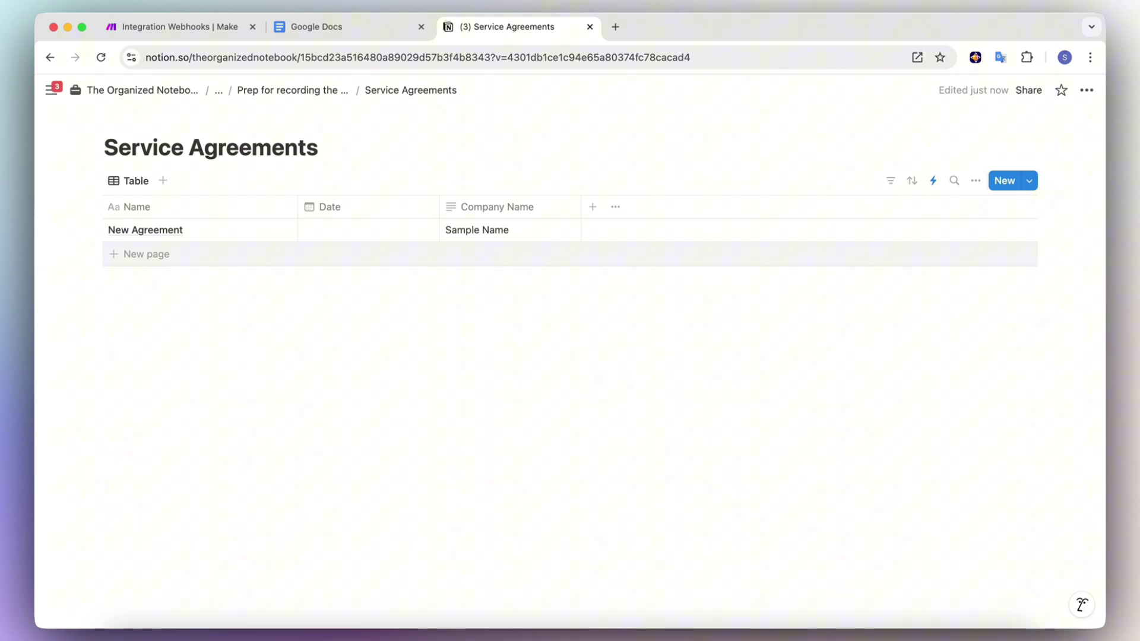
Highlight the {{companyName}} and {{date}} placeholders in the Google Docs Service Agreement Template
{"action": "left_click", "coordinate": [365, 27]}
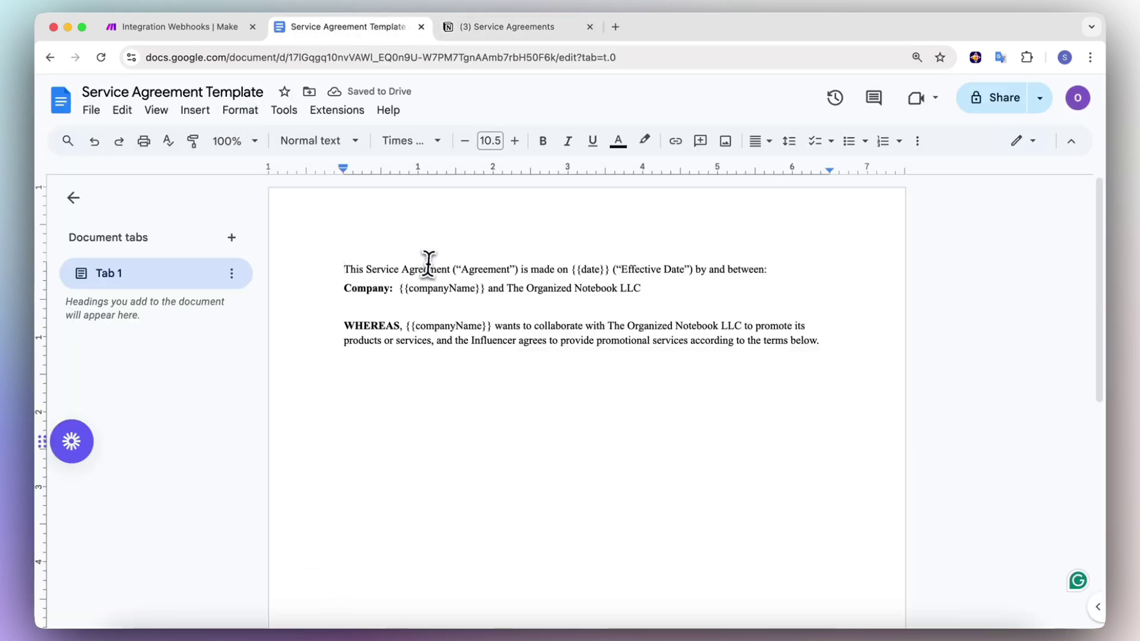
{"action": "left_click_drag", "start_coordinate": [485, 288], "coordinate": [400, 288]}
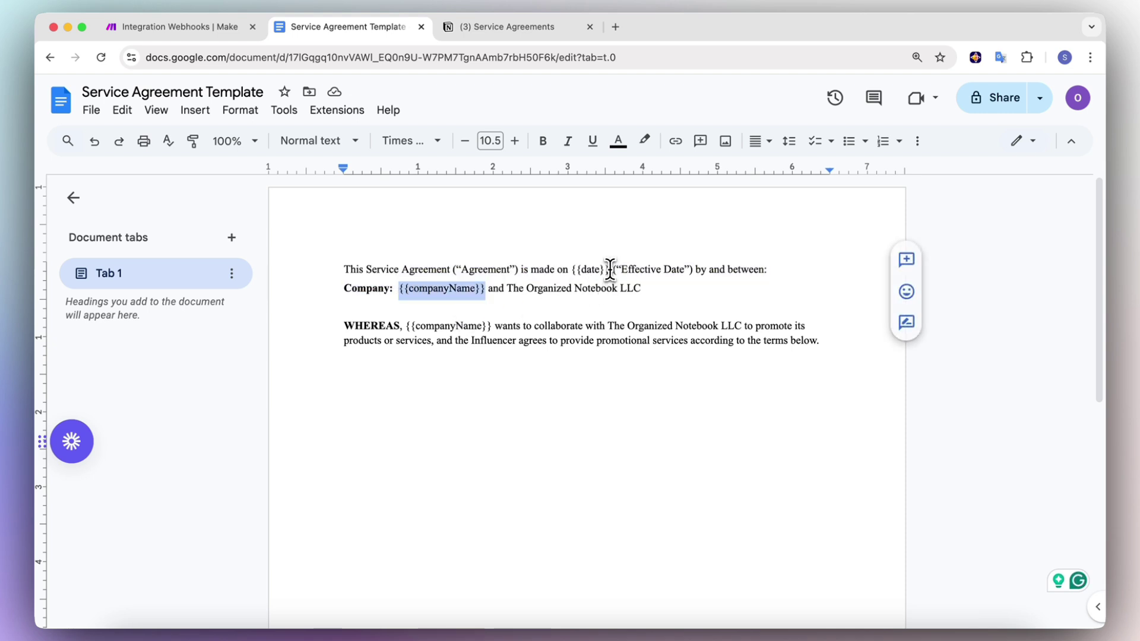
{"action": "left_click_drag", "start_coordinate": [610, 269], "coordinate": [574, 267]}
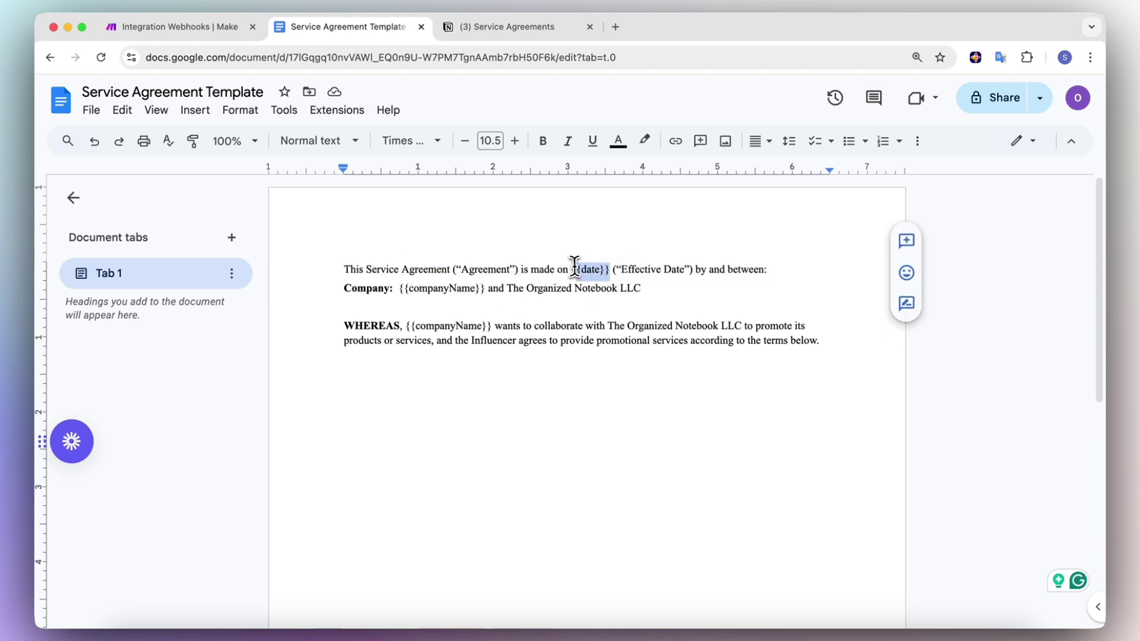
Edit the Service Agreements webhook automation and scroll to its Name, Company Name and Date checkboxes
{"action": "left_click", "coordinate": [514, 29]}
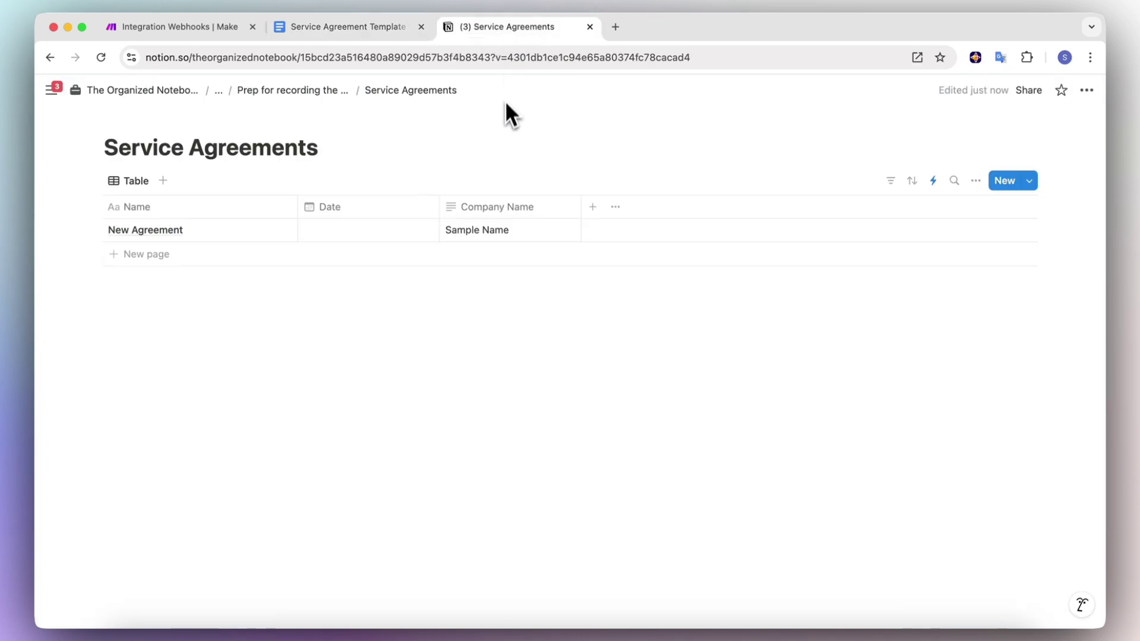
{"action": "left_click", "coordinate": [935, 183]}
{"action": "left_click", "coordinate": [1013, 272]}
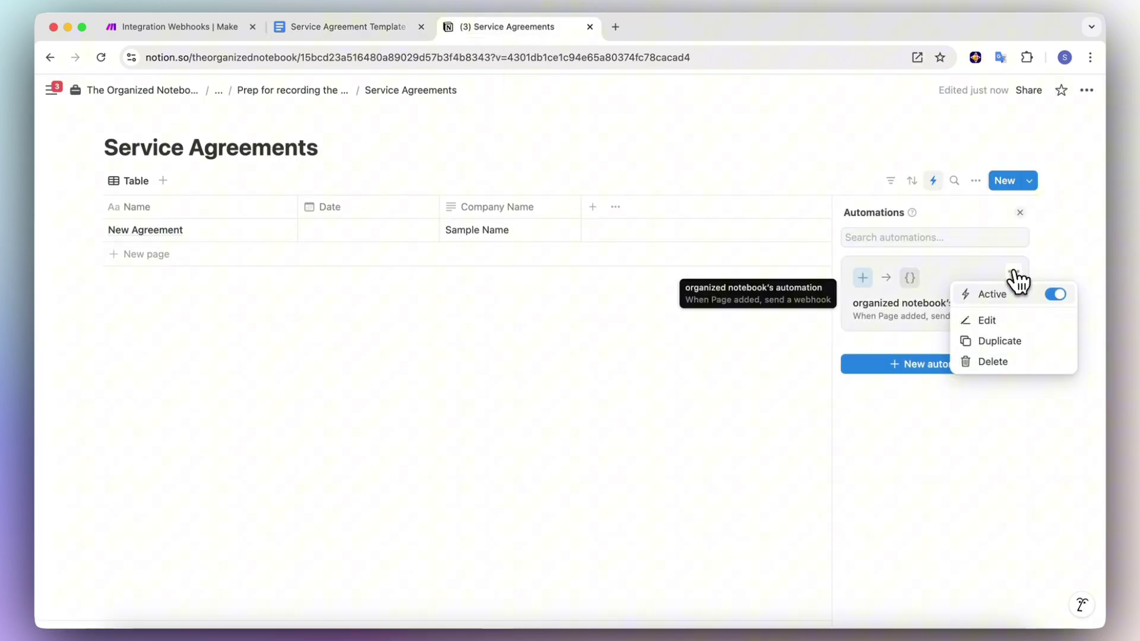
{"action": "left_click", "coordinate": [1024, 324]}
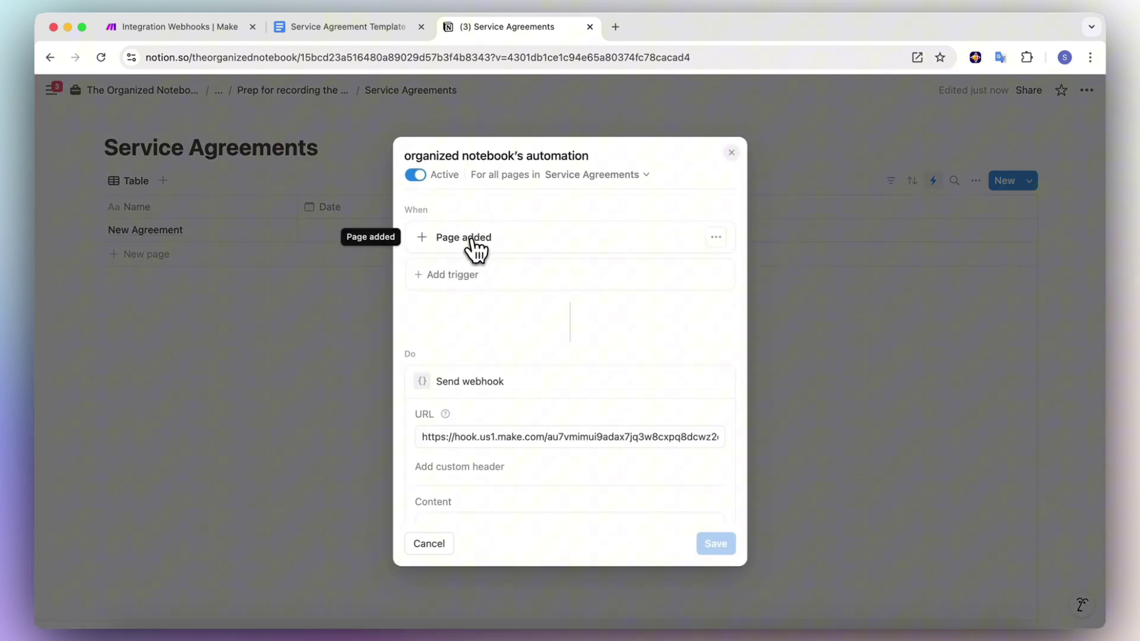
{"action": "scroll", "coordinate": [502, 320], "scroll_direction": "down", "scroll_amount": 4}
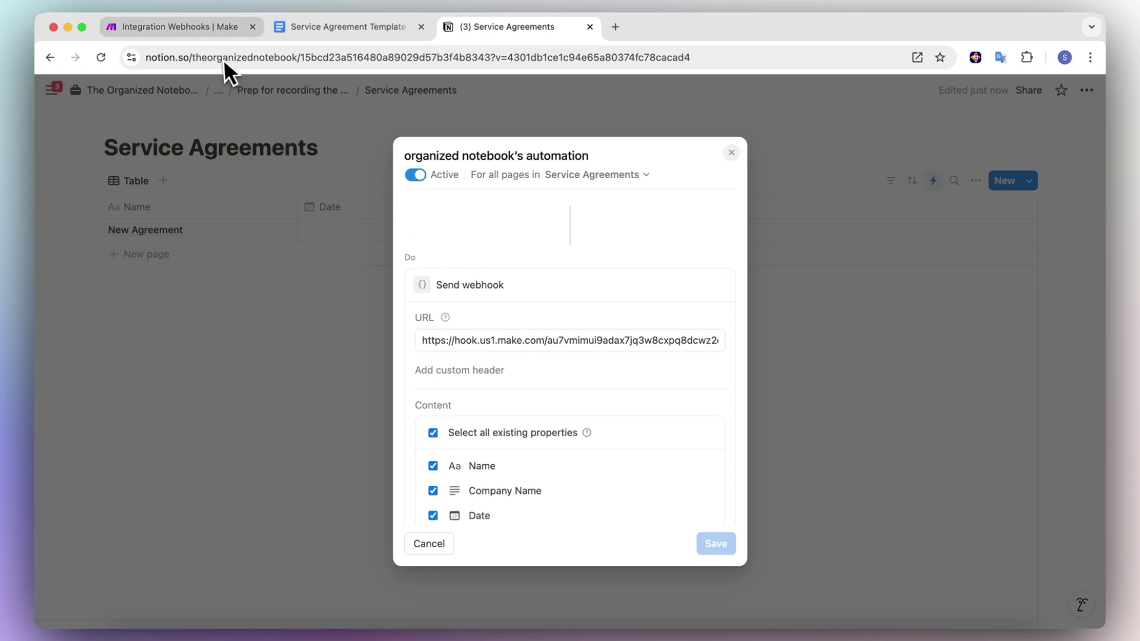
Compare the Make Webhooks module's Notion Webhook address with the URL in Notion's automation
{"action": "left_click", "coordinate": [184, 28]}
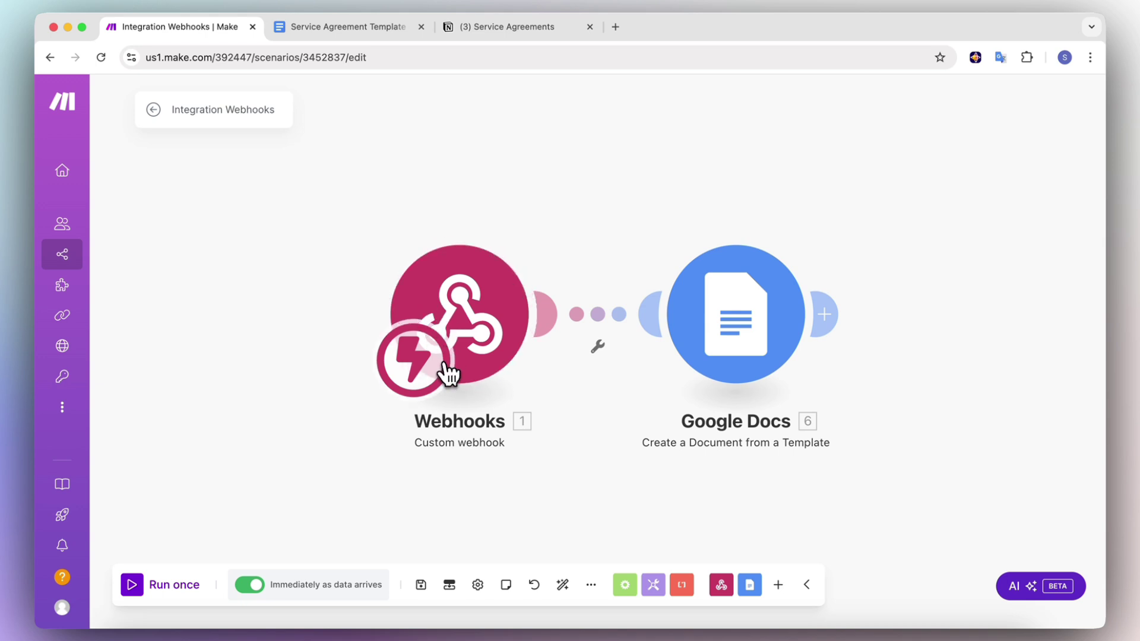
{"action": "left_click", "coordinate": [475, 333]}
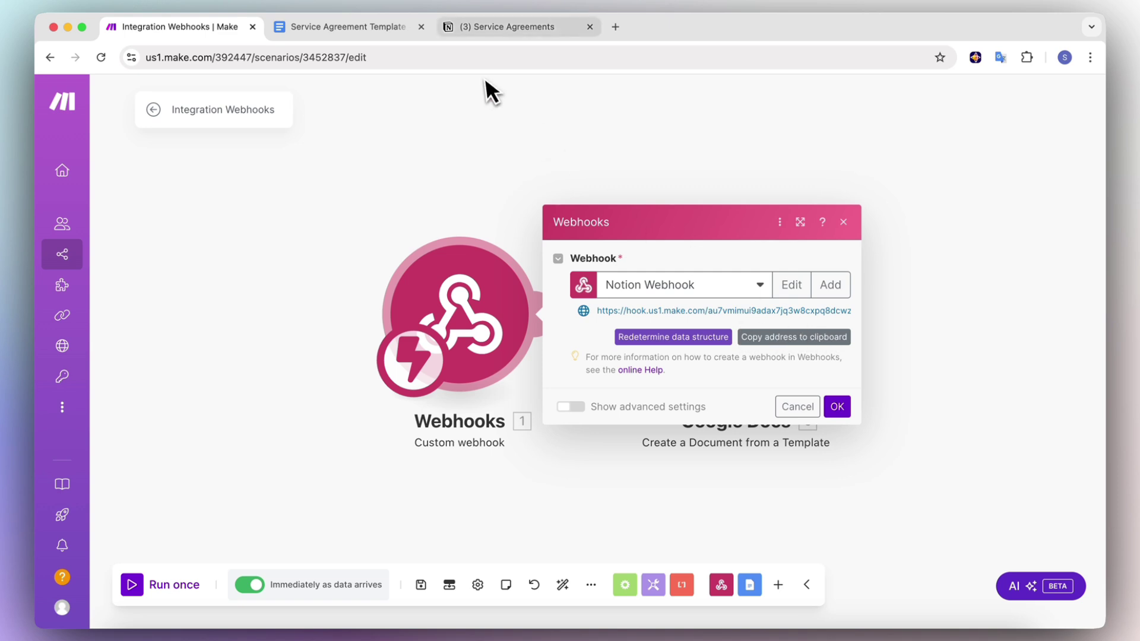
{"action": "left_click", "coordinate": [487, 26]}
{"action": "left_click_drag", "start_coordinate": [429, 343], "coordinate": [713, 347]}
{"action": "scroll", "coordinate": [624, 378], "scroll_direction": "down", "scroll_amount": 2}
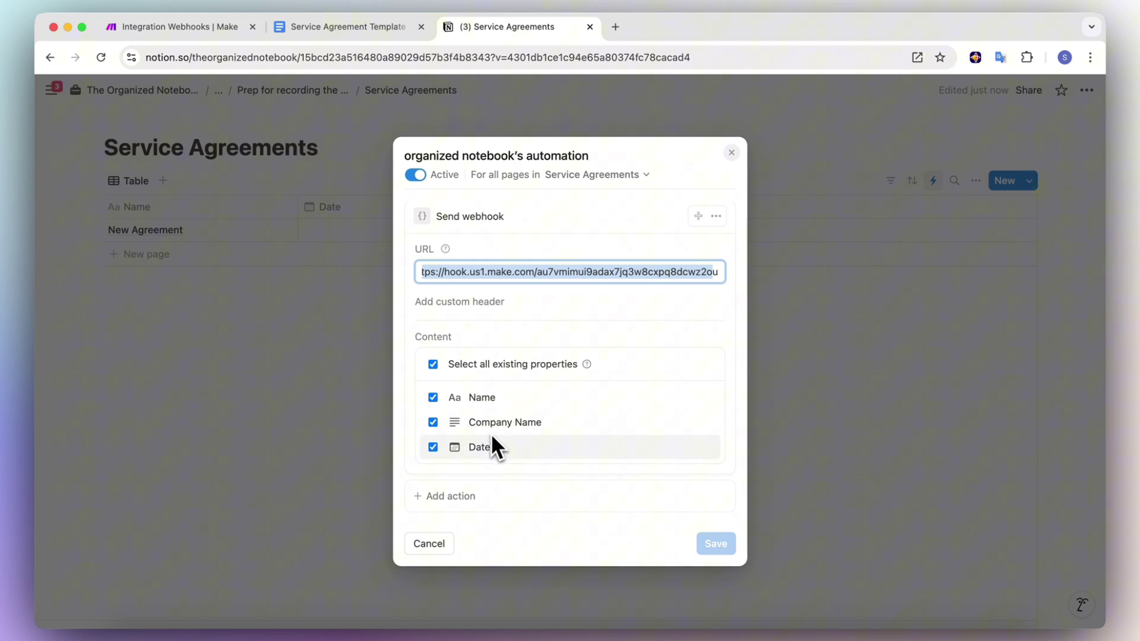
Cancel the Notion automation editor unsaved and close Make's Webhooks module settings
{"action": "left_click", "coordinate": [813, 302]}
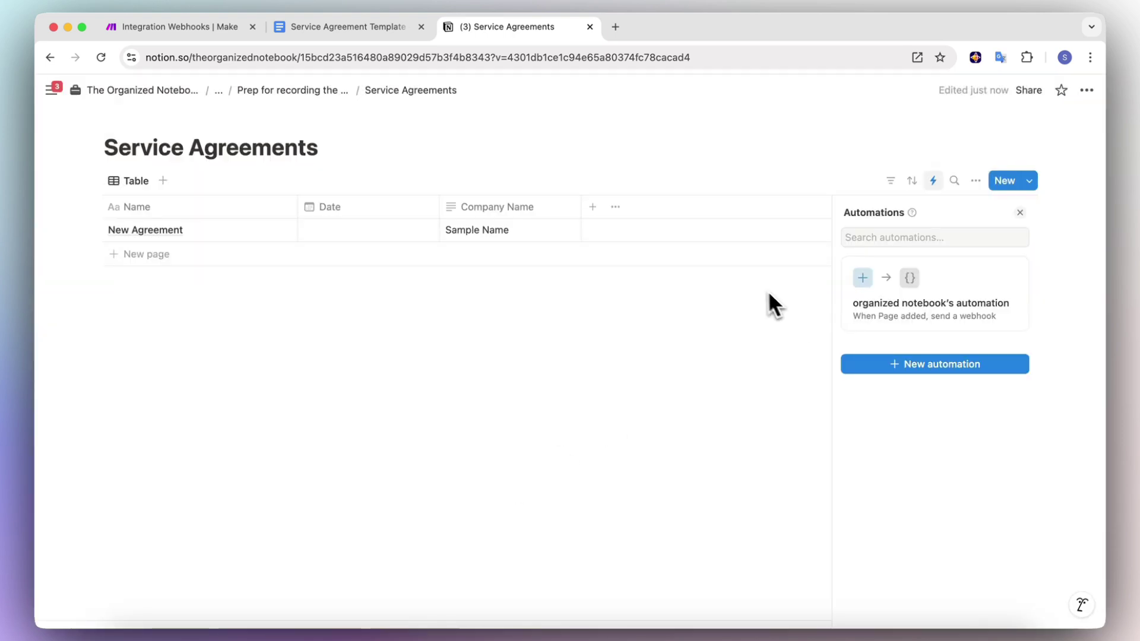
{"action": "left_click", "coordinate": [196, 29]}
{"action": "left_click", "coordinate": [499, 247]}
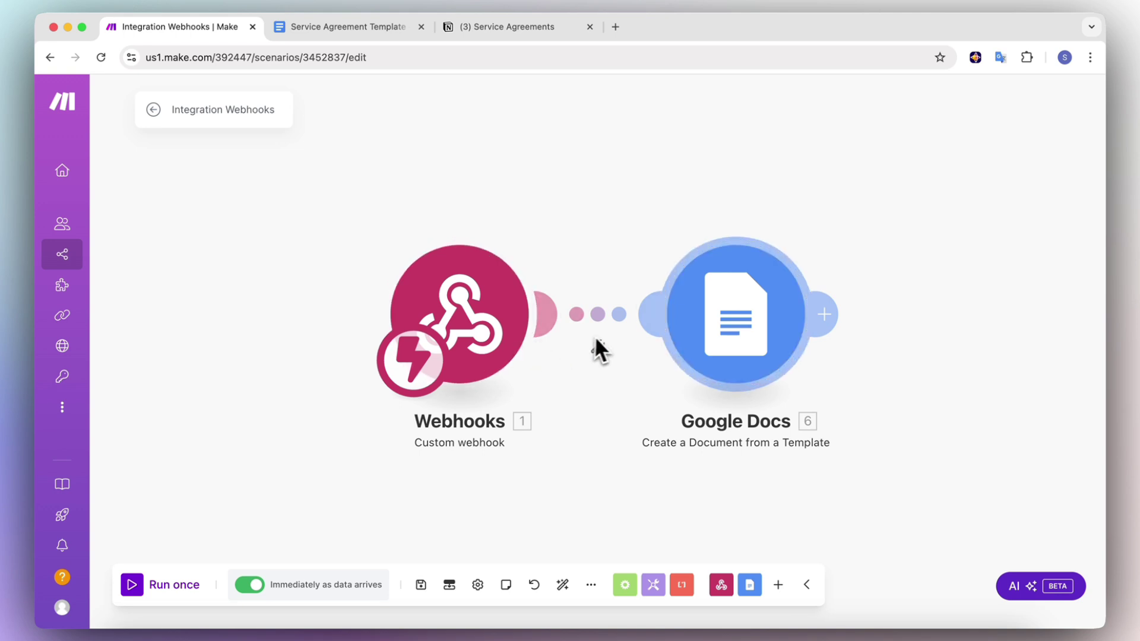
{"action": "left_click", "coordinate": [742, 352]}
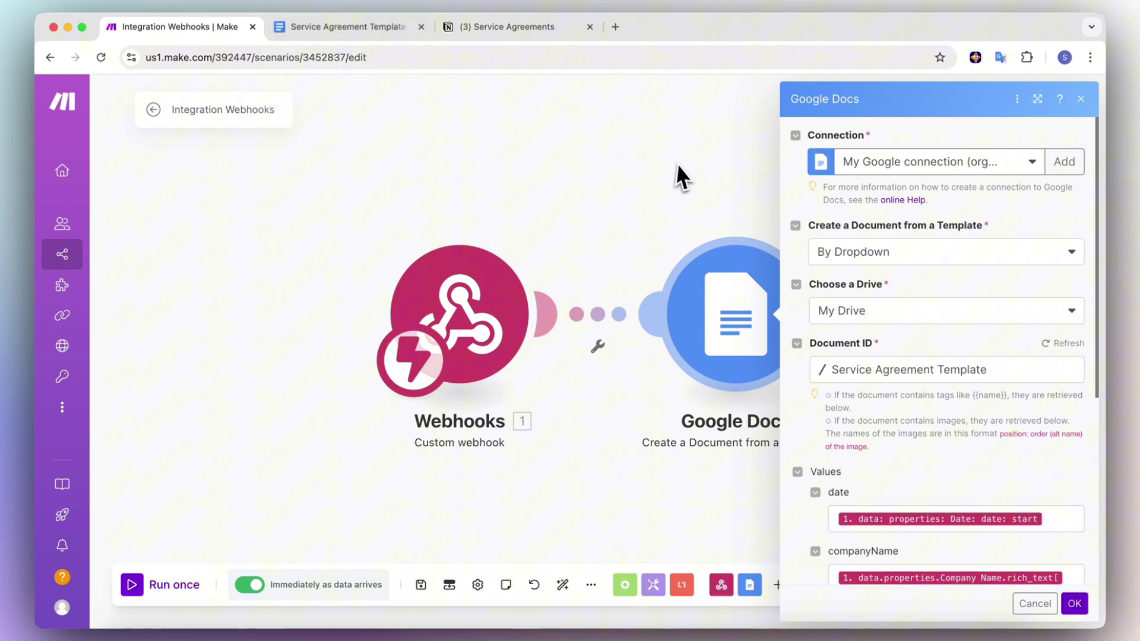
{"action": "scroll", "coordinate": [893, 270], "scroll_direction": "down", "scroll_amount": 1}
{"action": "scroll", "coordinate": [893, 271], "scroll_direction": "down", "scroll_amount": 3}
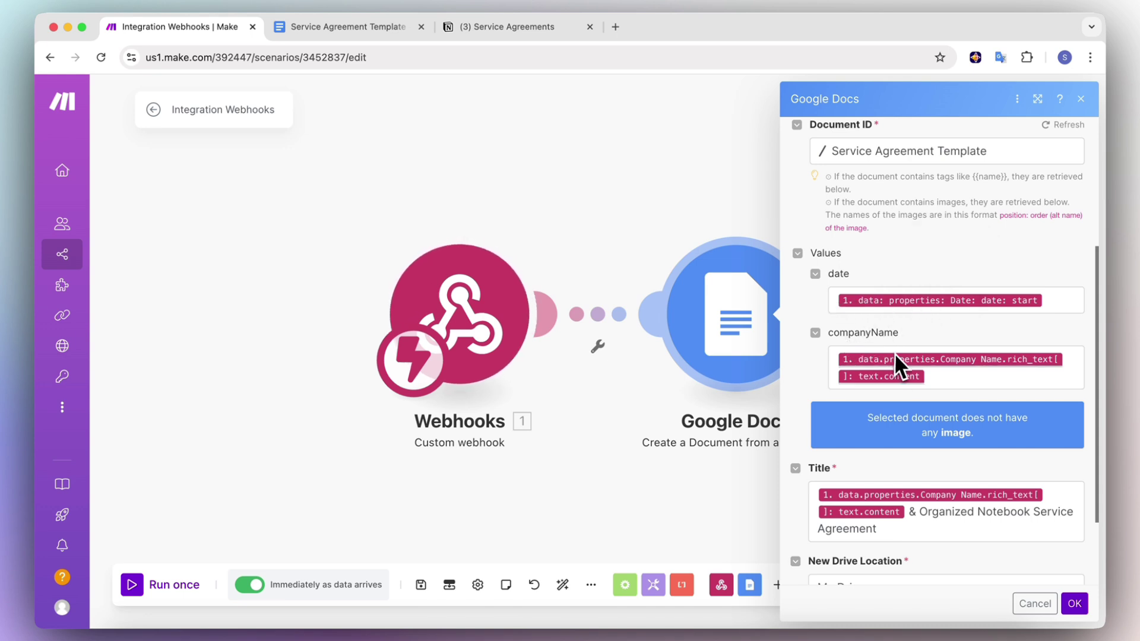
{"action": "scroll", "coordinate": [949, 377], "scroll_direction": "down", "scroll_amount": 3}
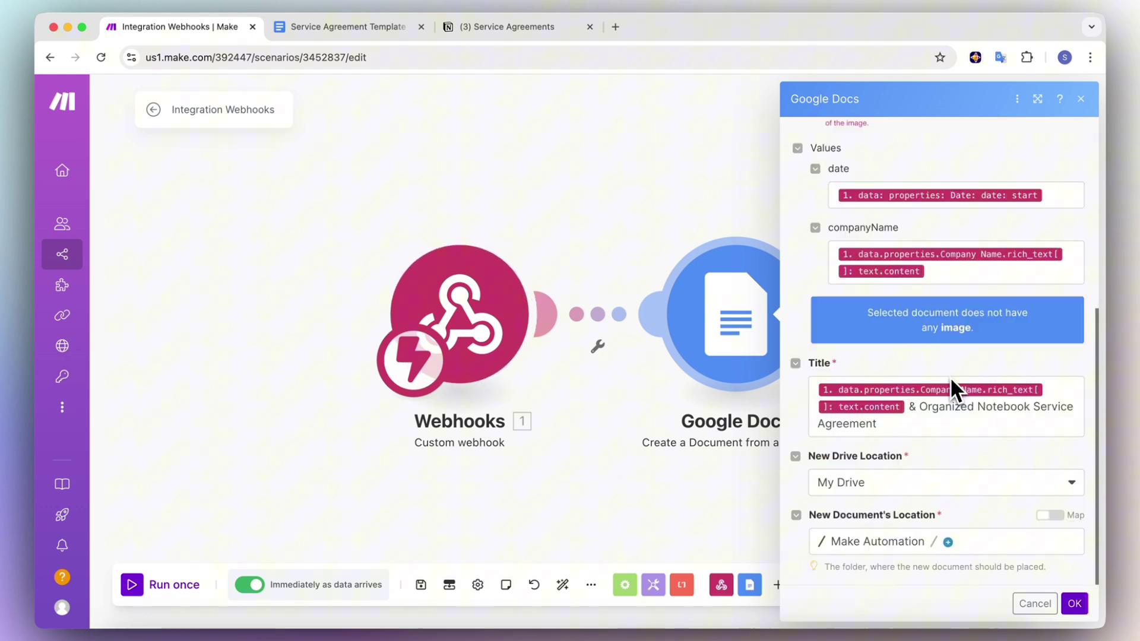
{"action": "left_click", "coordinate": [902, 423]}
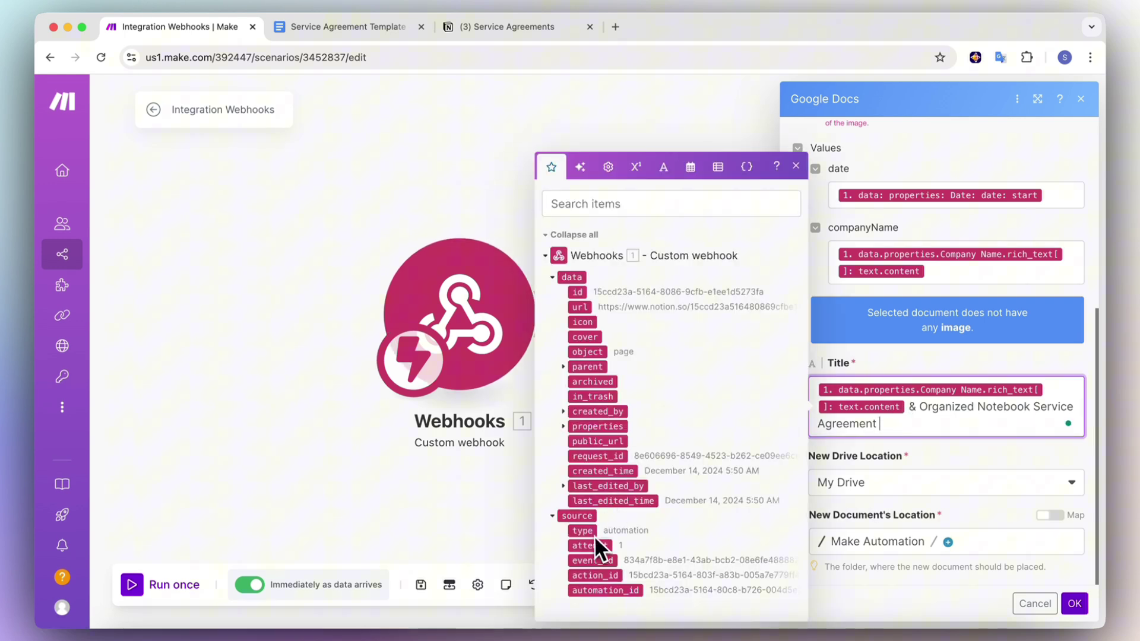
{"action": "left_click", "coordinate": [565, 426]}
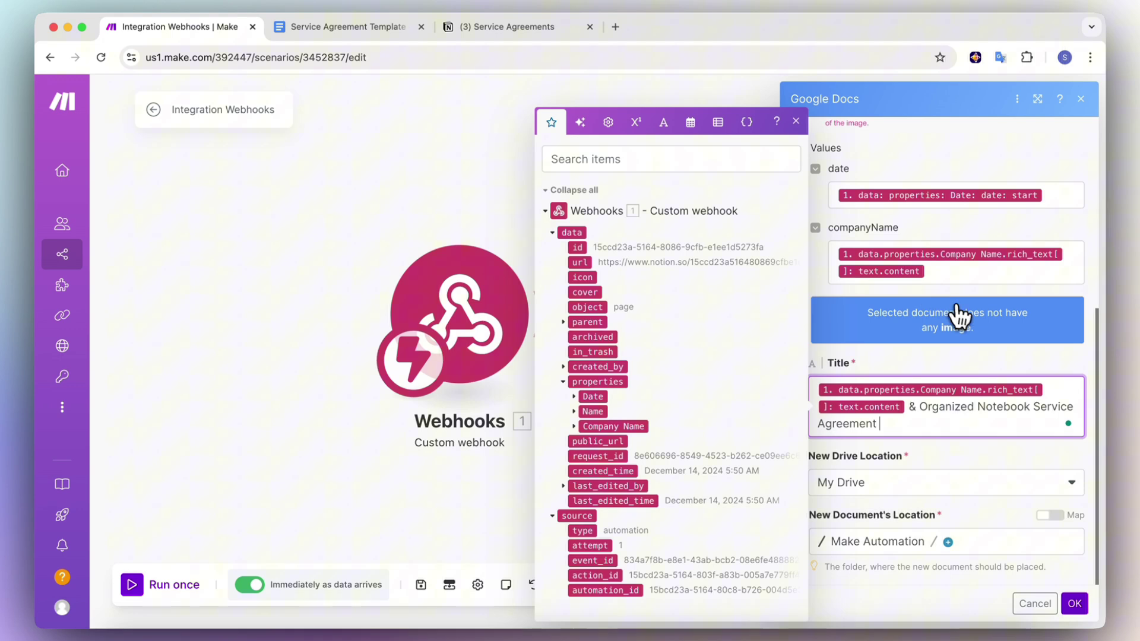
{"action": "left_click", "coordinate": [968, 289]}
{"action": "left_click", "coordinate": [1081, 99]}
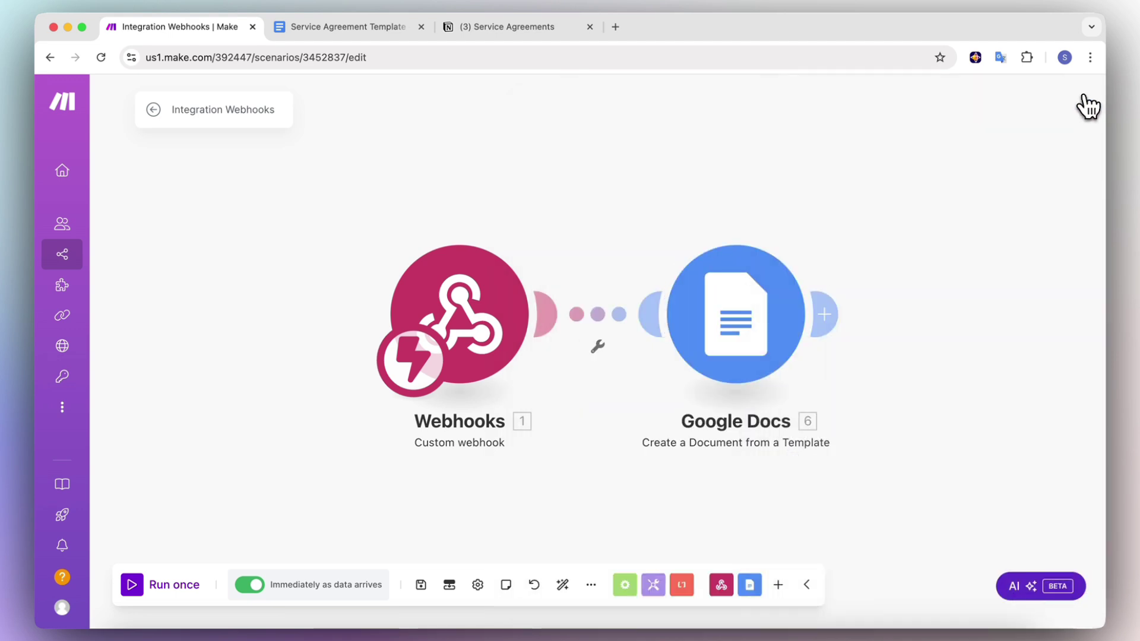
Add a Service Agreements row for company NAME dated December 15, 2024, then check Google Docs
{"action": "left_click", "coordinate": [533, 25]}
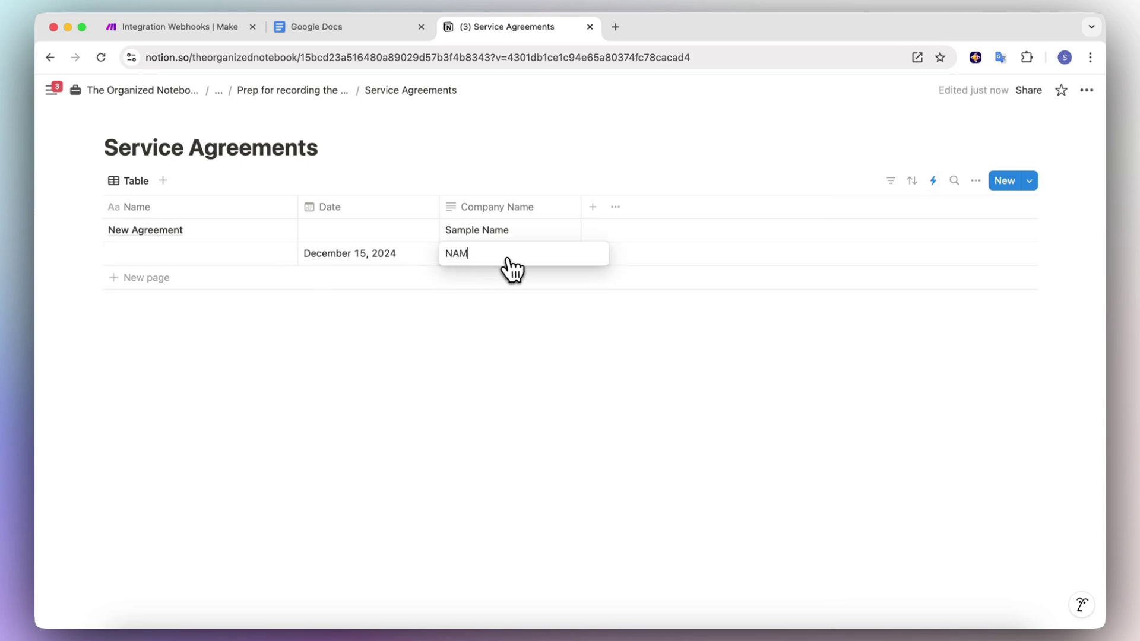
{"action": "type", "text": "E"}
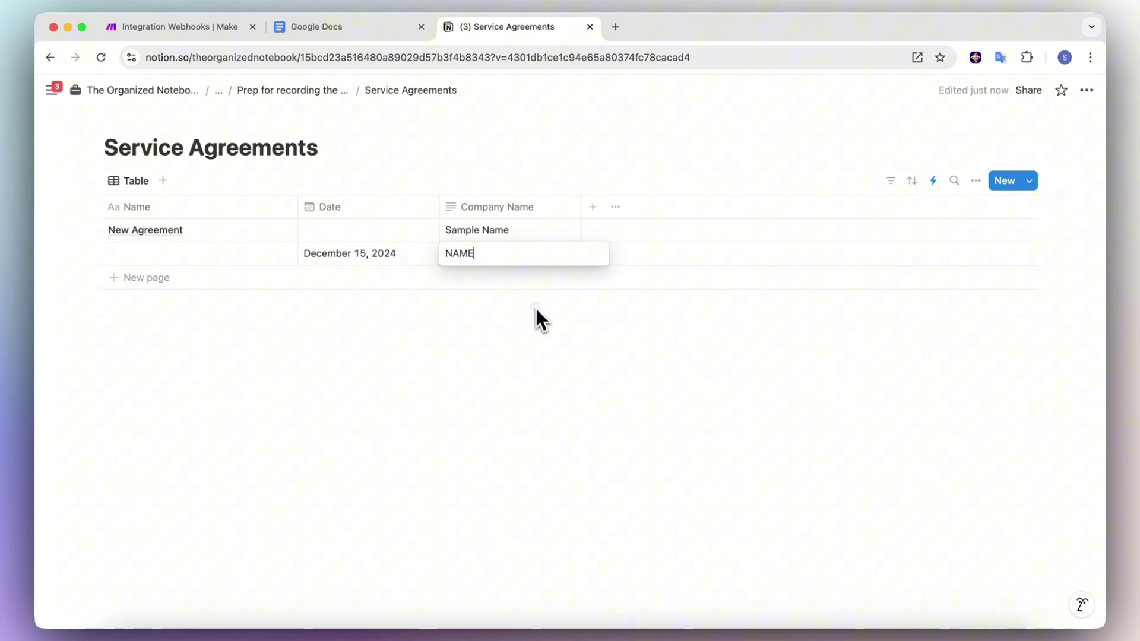
{"action": "key", "text": "Escape"}
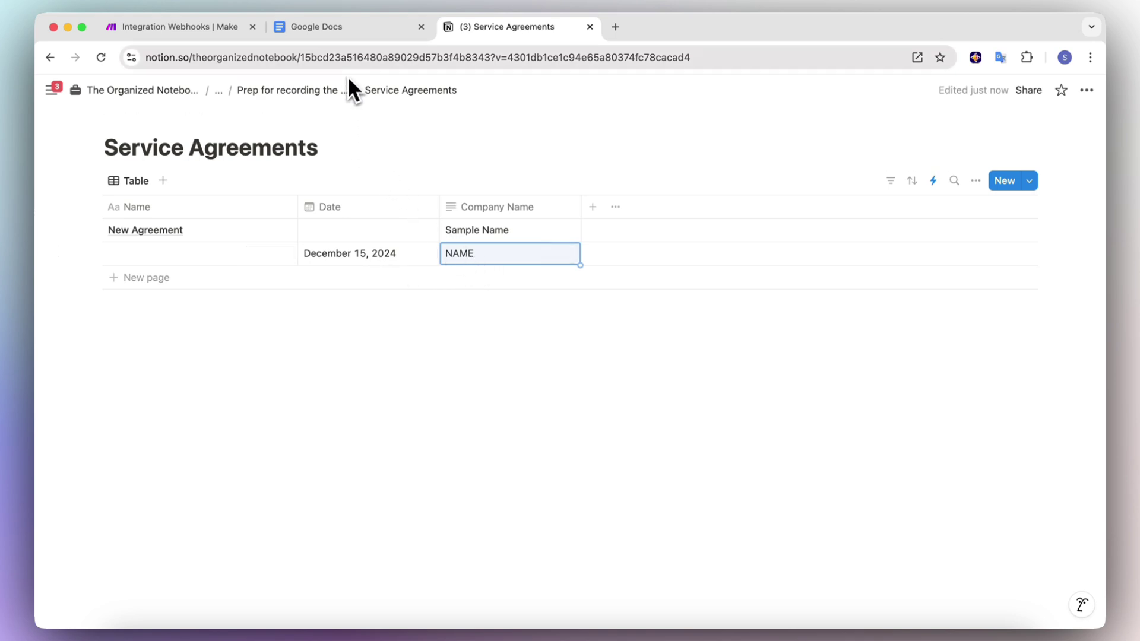
{"action": "left_click", "coordinate": [330, 29]}
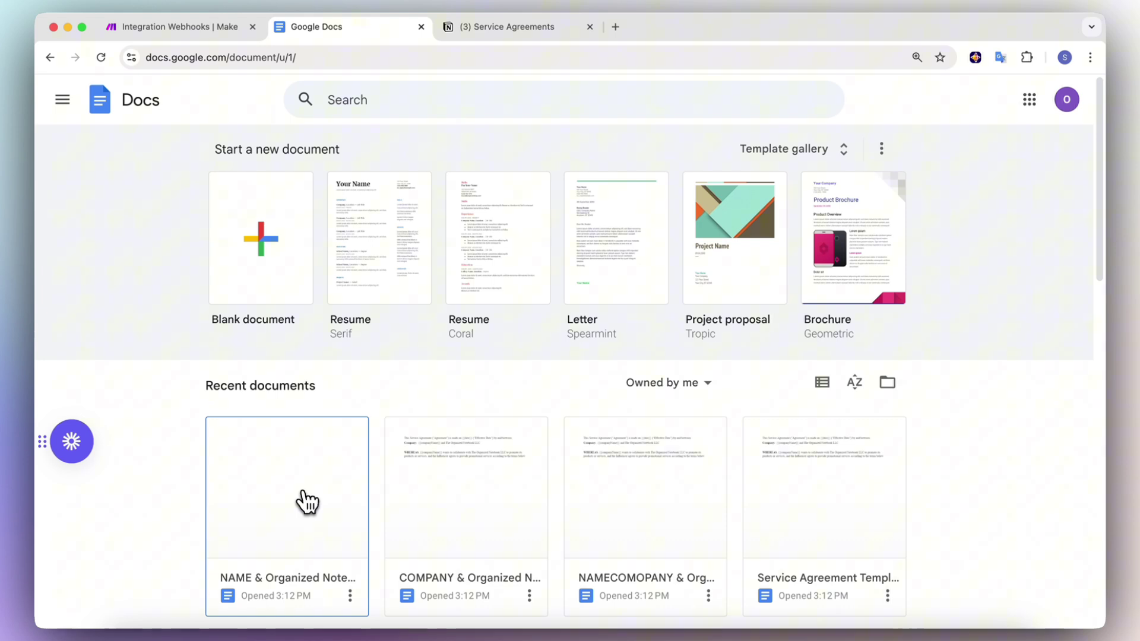
Open the generated NAME agreement and highlight the filled-in 2024-12-15 date and NAME values
{"action": "left_click", "coordinate": [293, 531]}
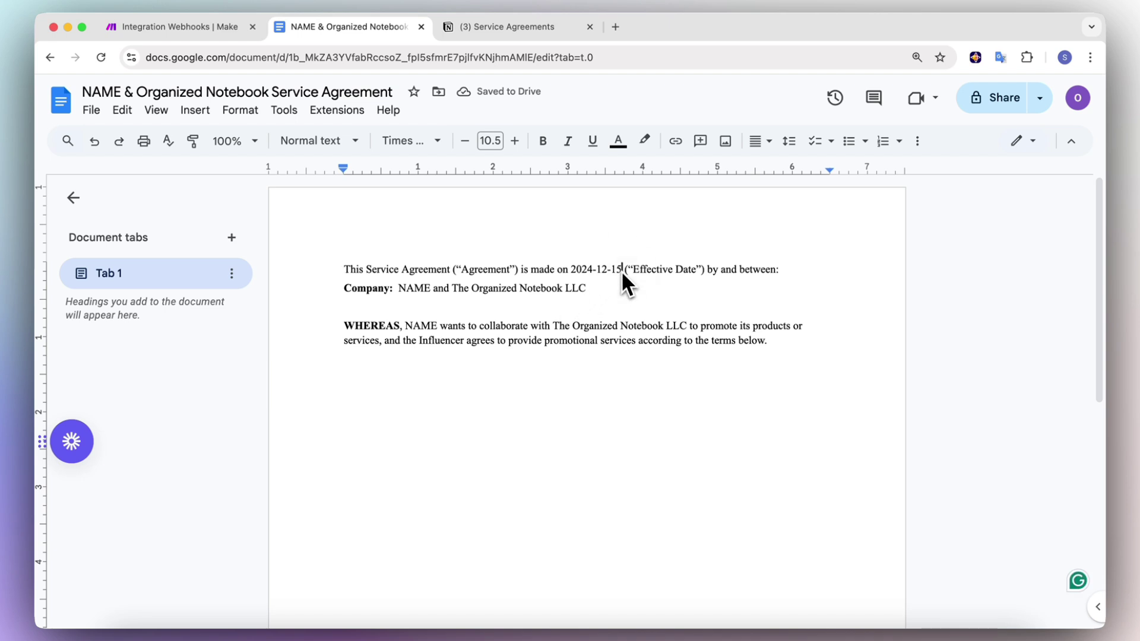
{"action": "left_click_drag", "start_coordinate": [621, 270], "coordinate": [571, 273]}
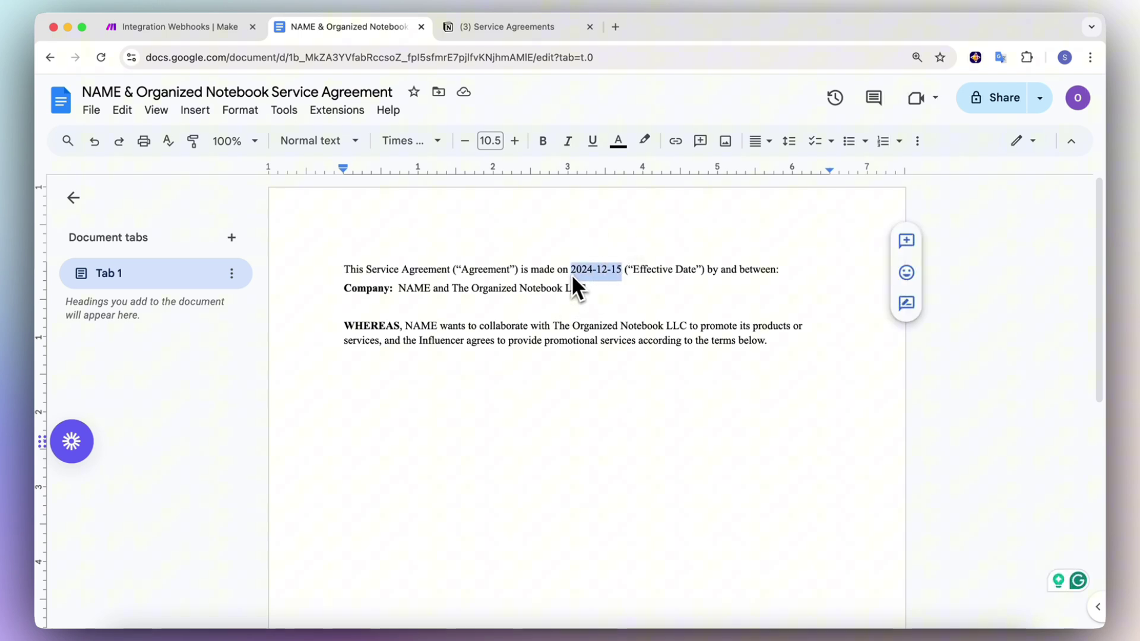
{"action": "left_click_drag", "start_coordinate": [431, 290], "coordinate": [396, 290]}
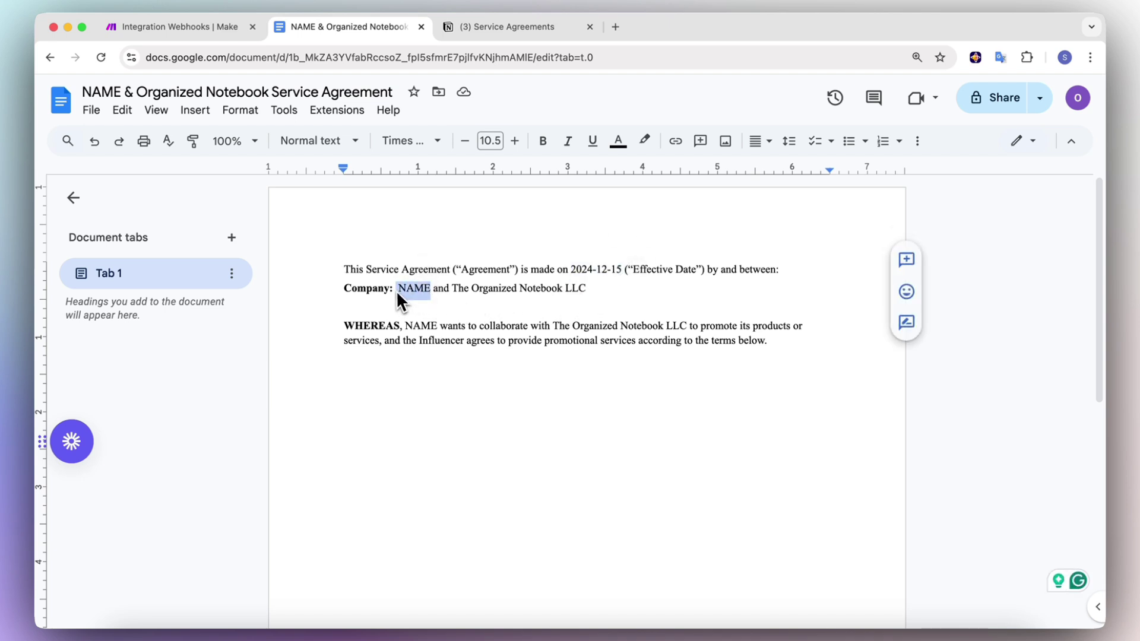
{"action": "left_click_drag", "start_coordinate": [432, 331], "coordinate": [409, 330]}
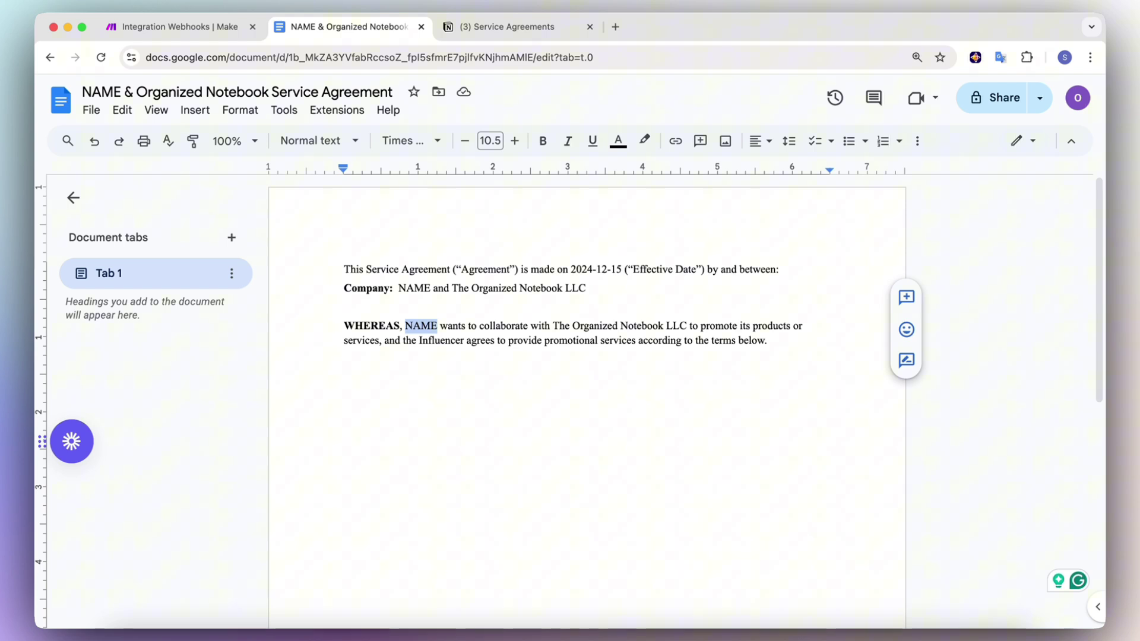
Add a new module after the Google Docs step in Make and browse the app list
{"action": "left_click", "coordinate": [200, 32]}
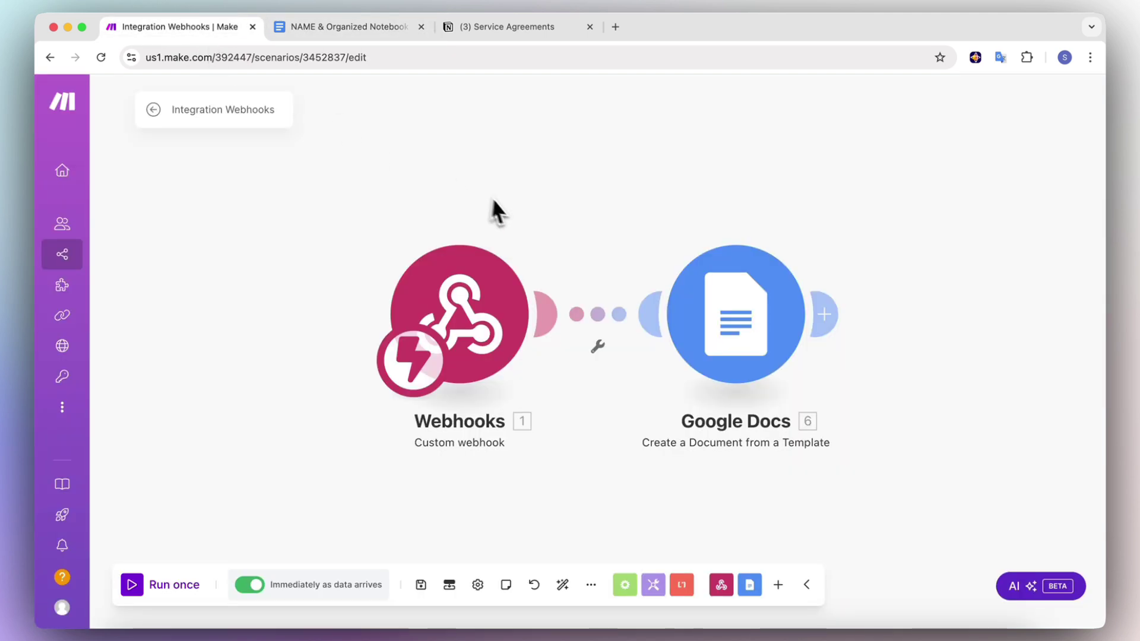
{"action": "left_click", "coordinate": [824, 314]}
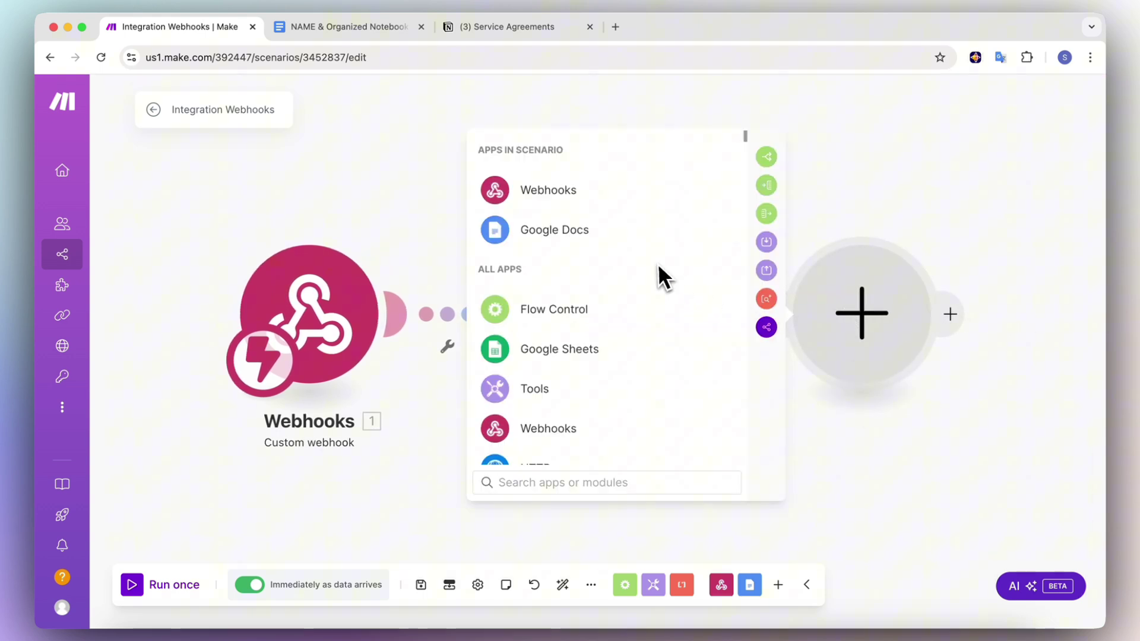
{"action": "scroll", "coordinate": [625, 310], "scroll_direction": "down", "scroll_amount": 2}
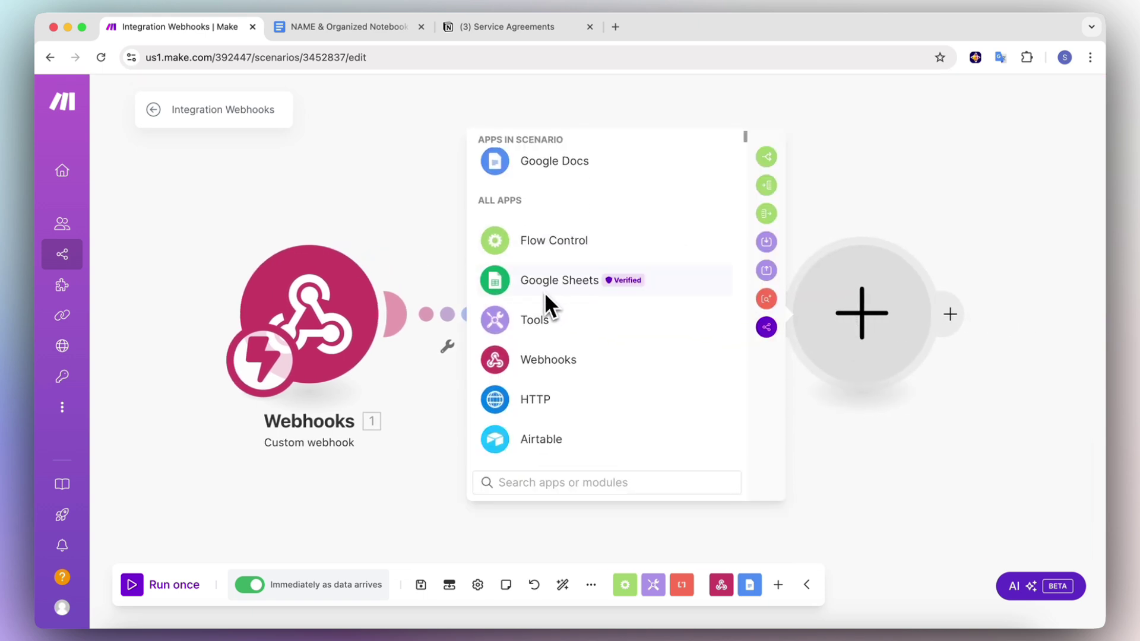
{"action": "scroll", "coordinate": [543, 291], "scroll_direction": "down", "scroll_amount": 5}
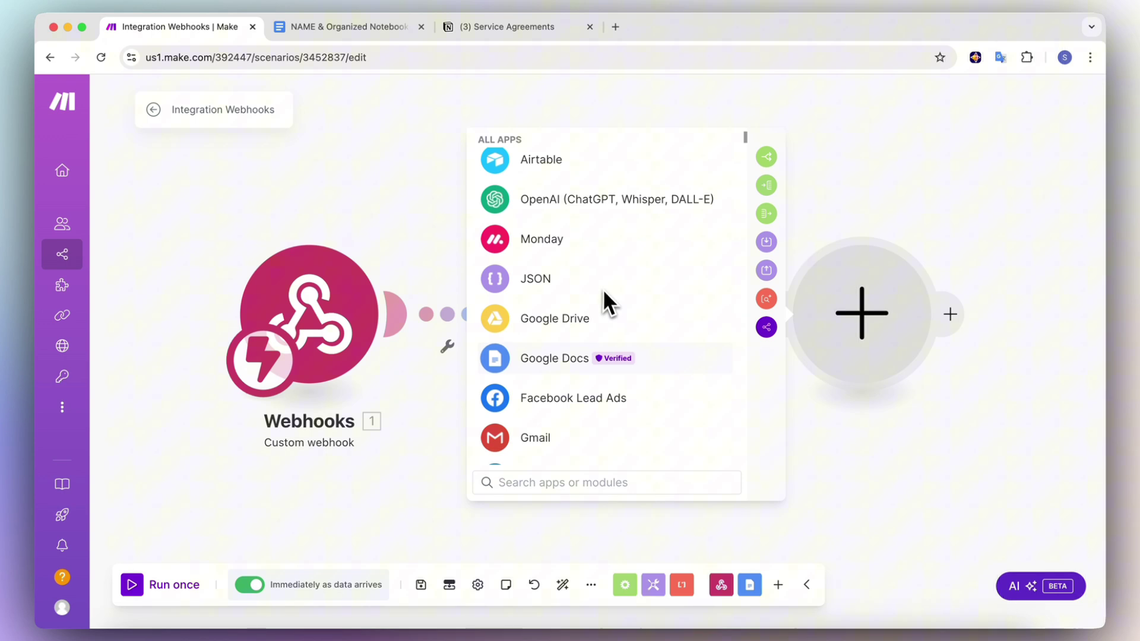
{"action": "scroll", "coordinate": [624, 344], "scroll_direction": "down", "scroll_amount": 6}
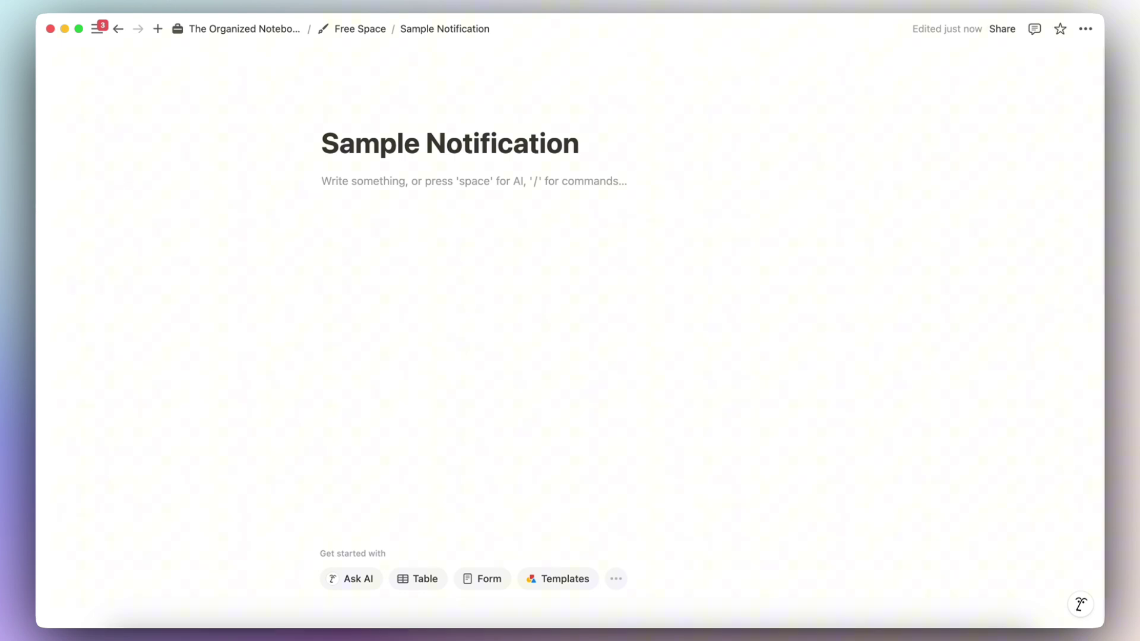
Insert a /button block named Send Completion Email and open its list of actions
{"action": "type", "text": "/button"}
{"action": "mouse_move", "coordinate": [449, 244]}
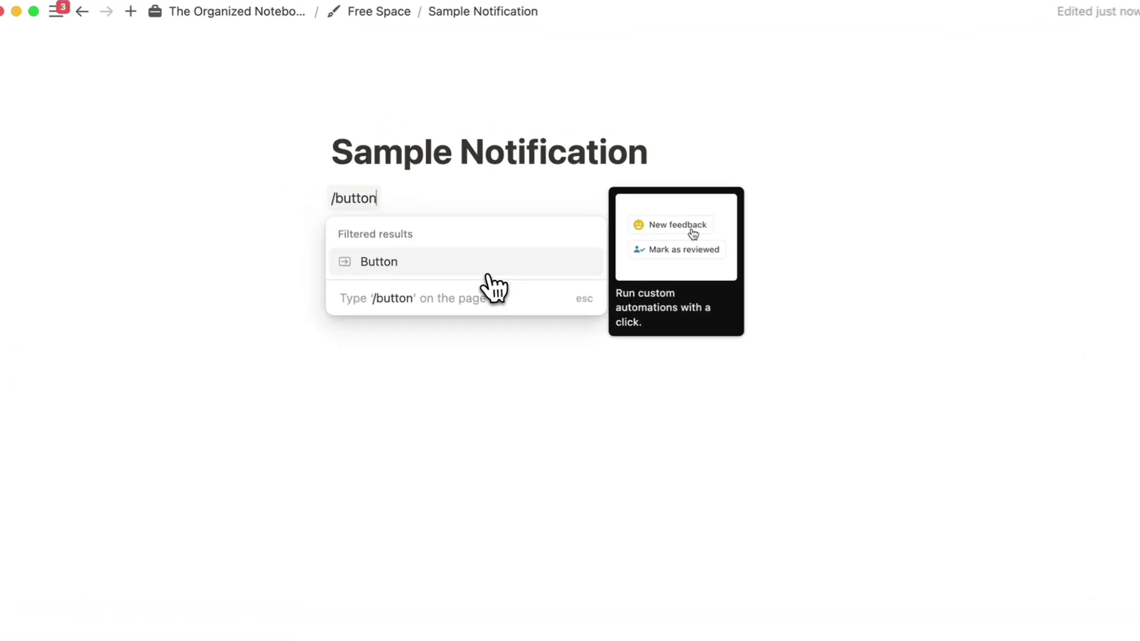
{"action": "left_click", "coordinate": [489, 274]}
{"action": "left_click", "coordinate": [405, 249]}
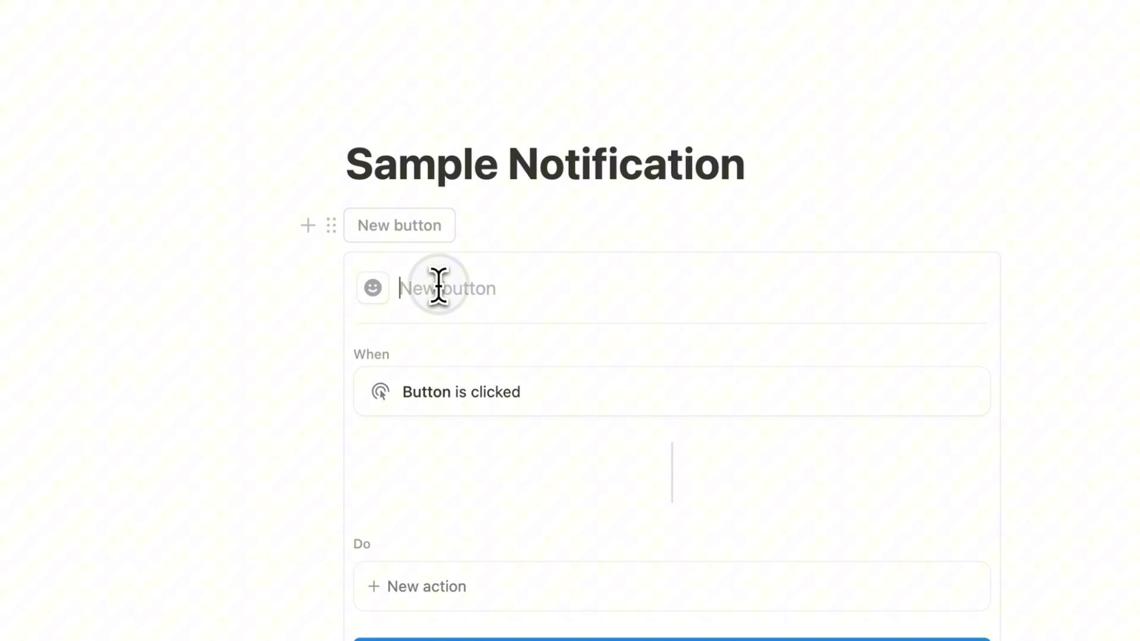
{"action": "type", "text": "Send Completion "}
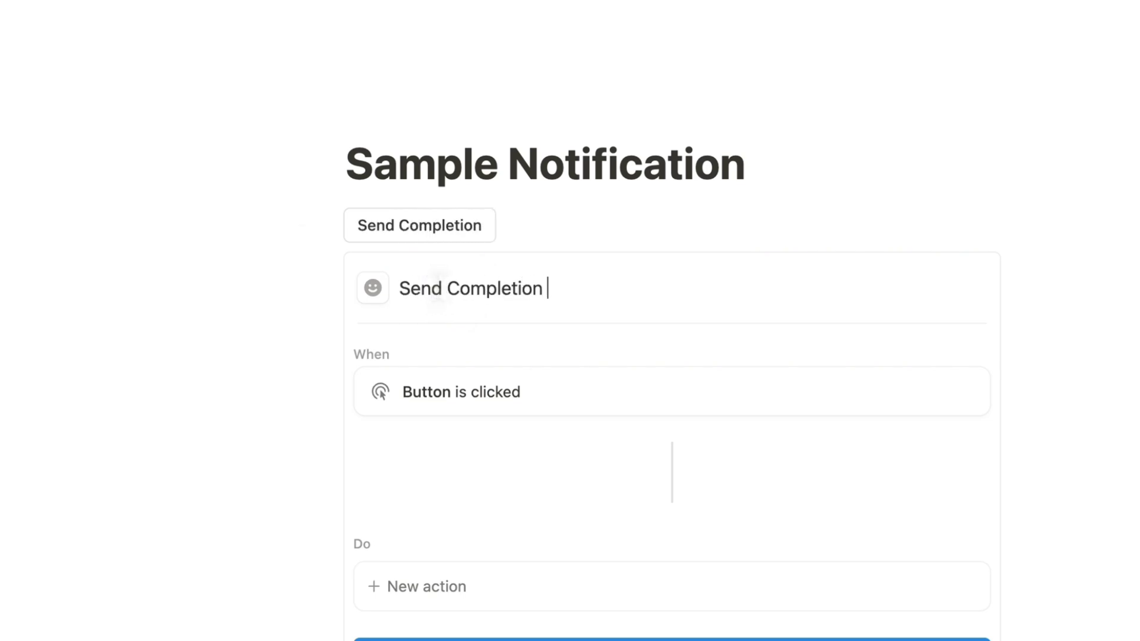
{"action": "type", "text": "Email"}
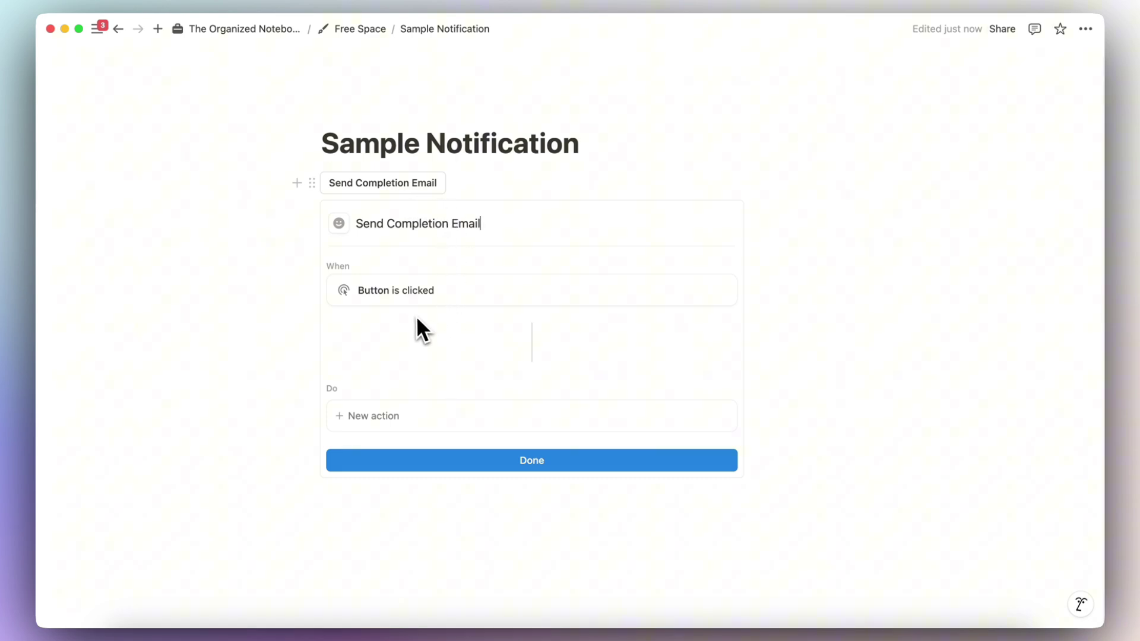
{"action": "left_click", "coordinate": [466, 417]}
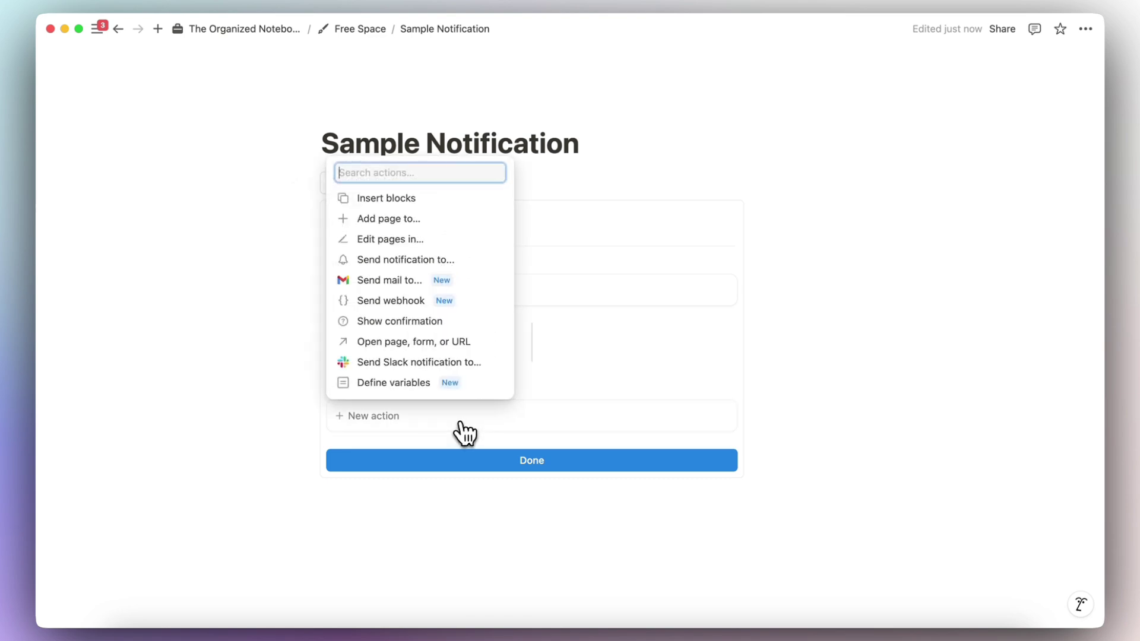
Add a Send mail to… action addressed to the teammate with subject 'Task Completed'
{"action": "left_click", "coordinate": [410, 282]}
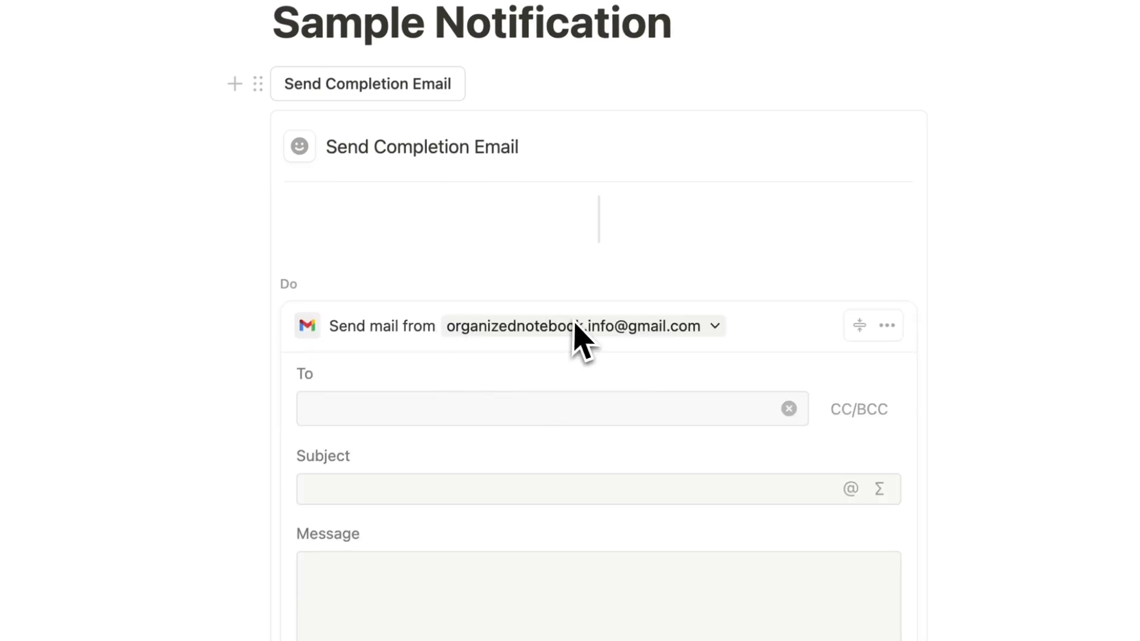
{"action": "left_click", "coordinate": [446, 409]}
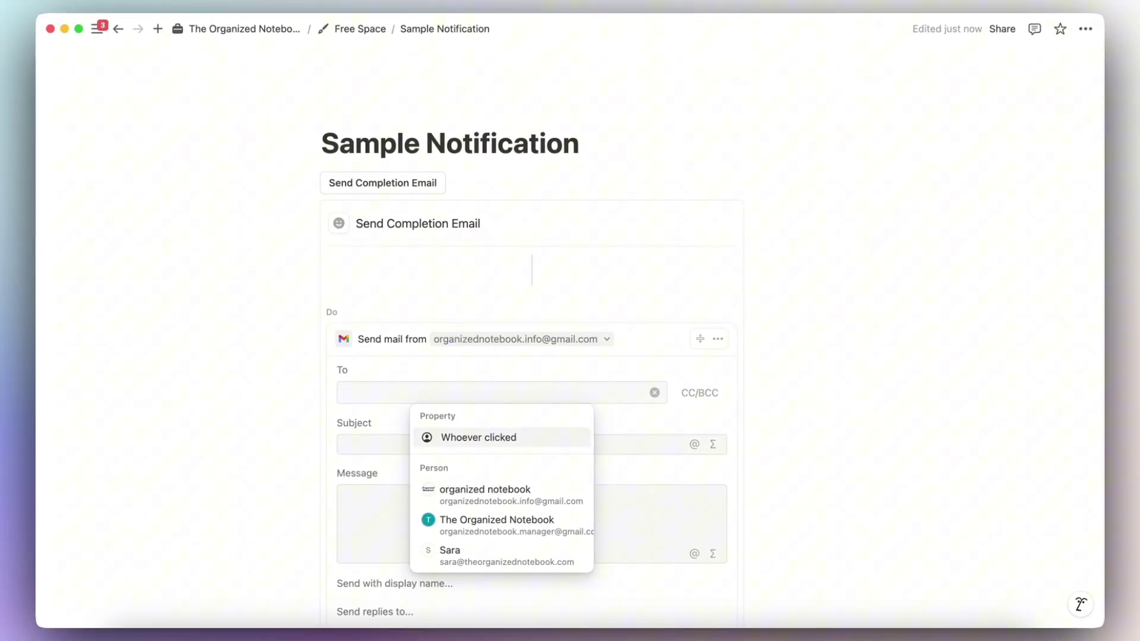
{"action": "left_click", "coordinate": [505, 558]}
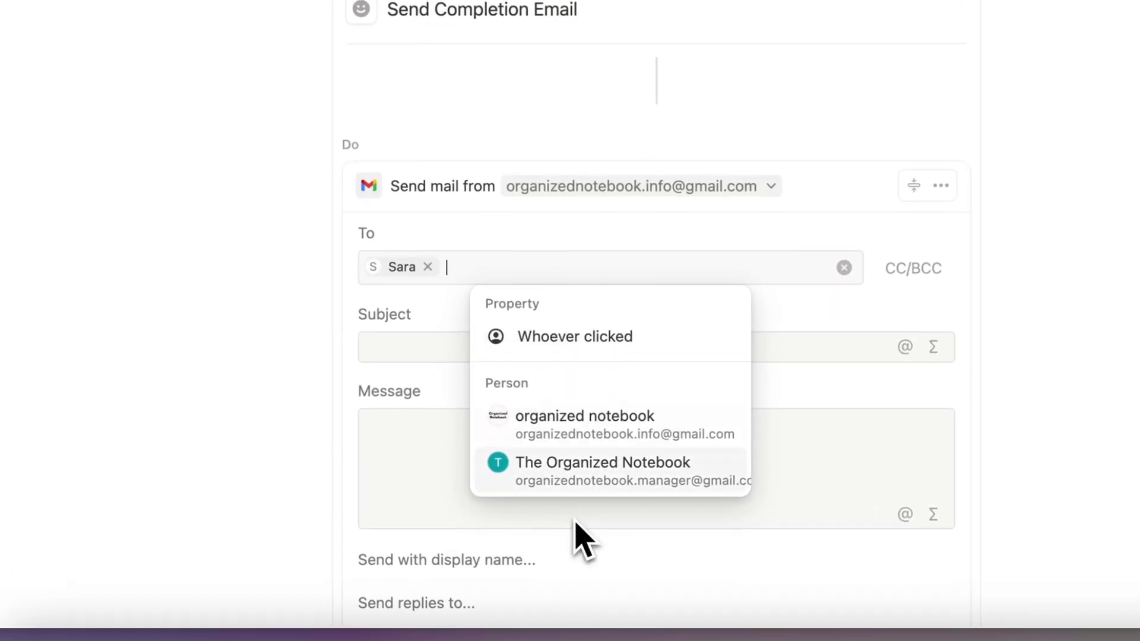
{"action": "left_click", "coordinate": [431, 323]}
{"action": "left_click", "coordinate": [484, 343]}
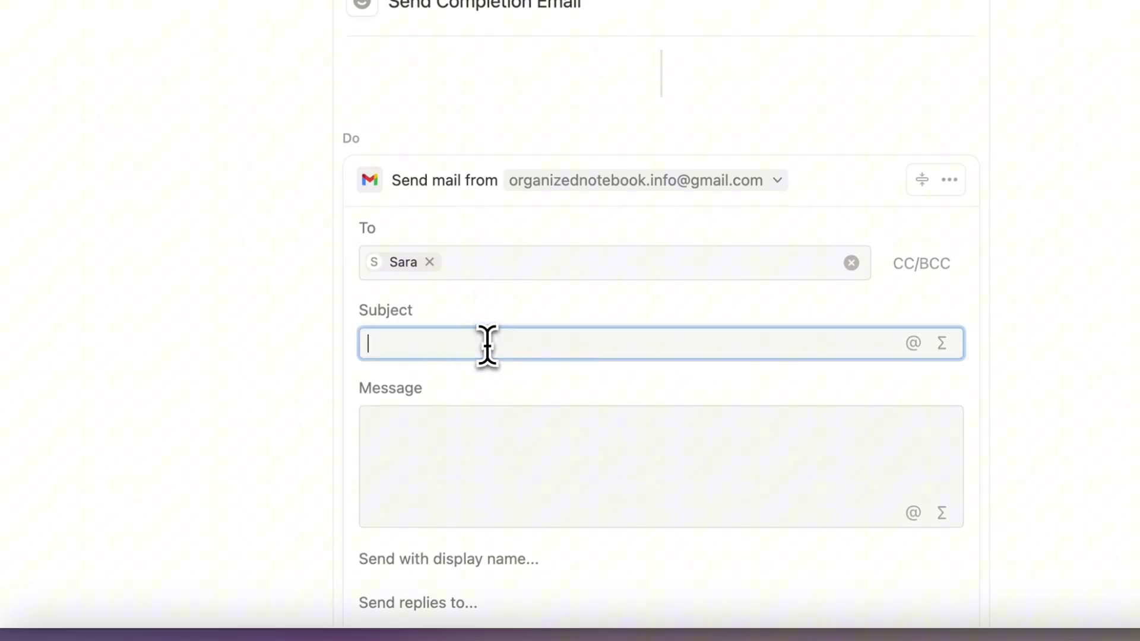
{"action": "scroll", "coordinate": [487, 344], "scroll_direction": "down", "scroll_amount": 2}
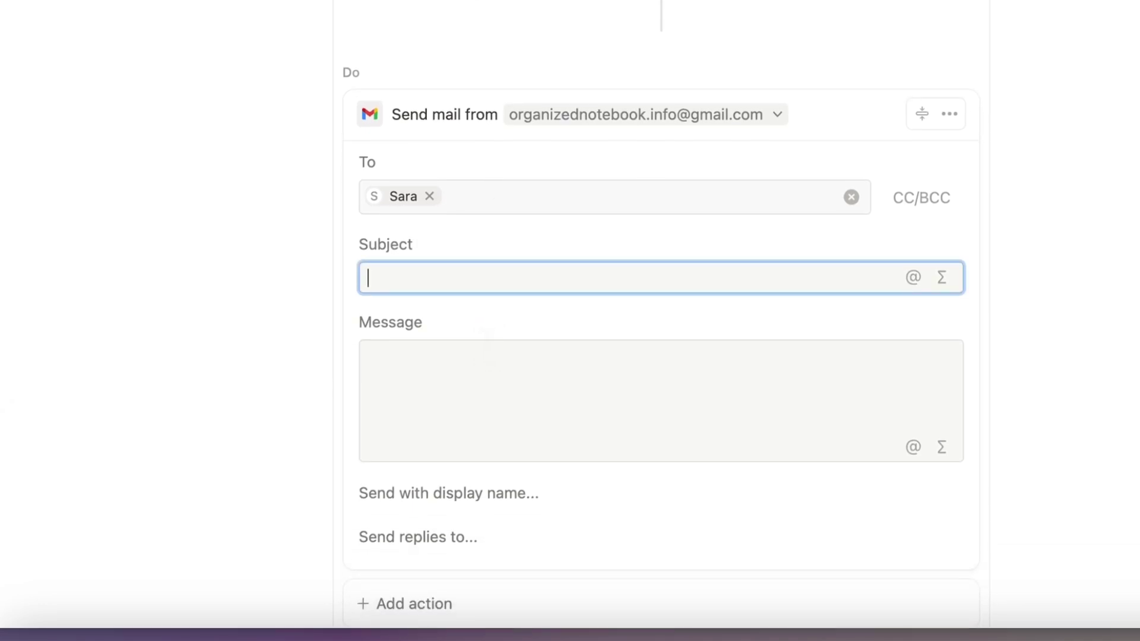
{"action": "type", "text": "Task Completed"}
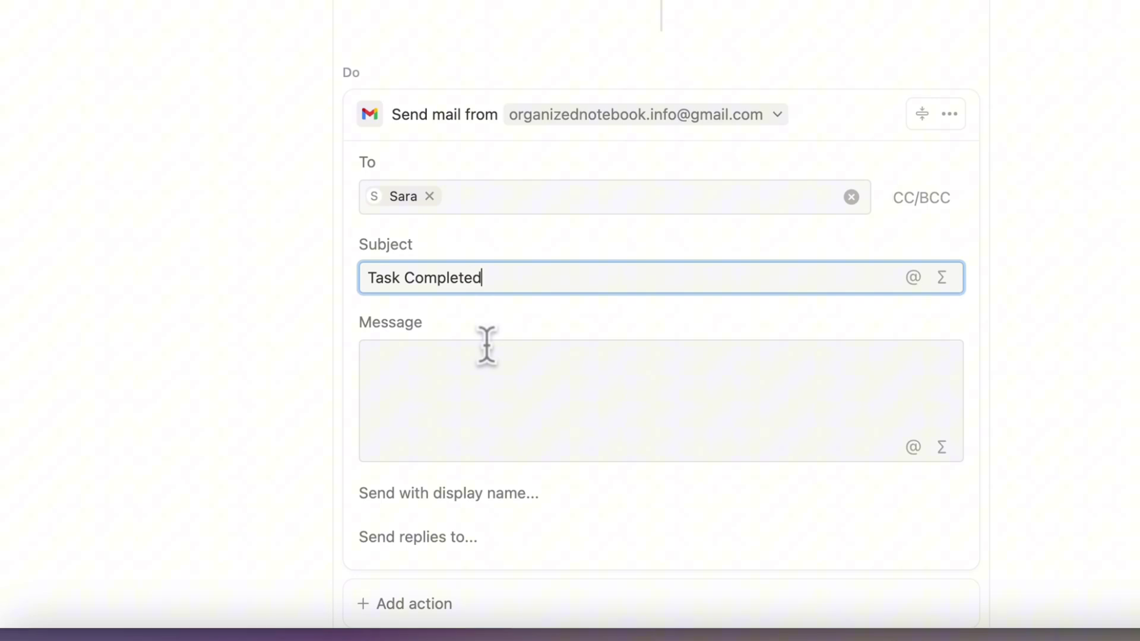
Write a message greeting the teammate, saying 'Task has been completed', signed 'From, Organized Notebook'
{"action": "left_click", "coordinate": [493, 389]}
{"action": "type", "text": "Dear Sara,"}
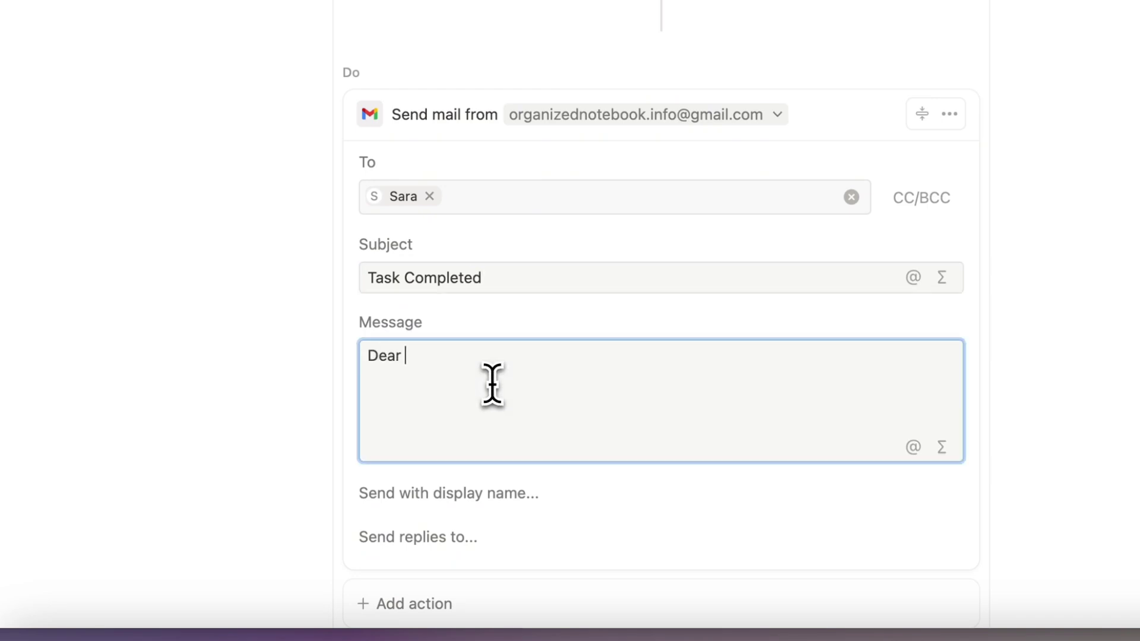
{"action": "key", "text": "Return"}
{"action": "type", "text": "Task"}
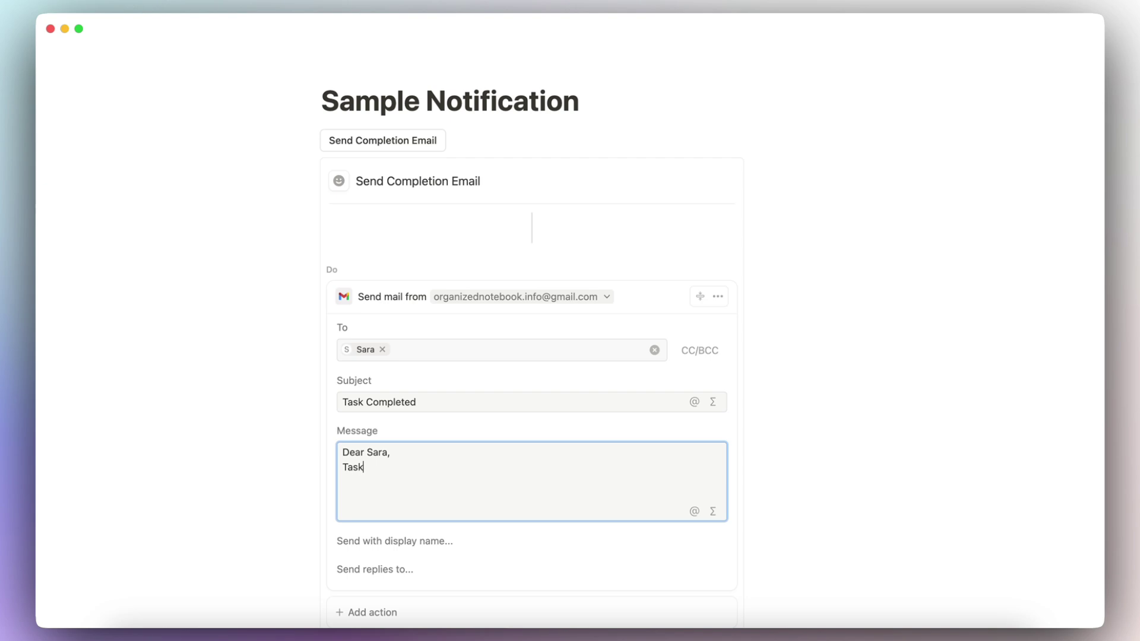
{"action": "type", "text": " has been completed"}
{"action": "left_click", "coordinate": [693, 512]}
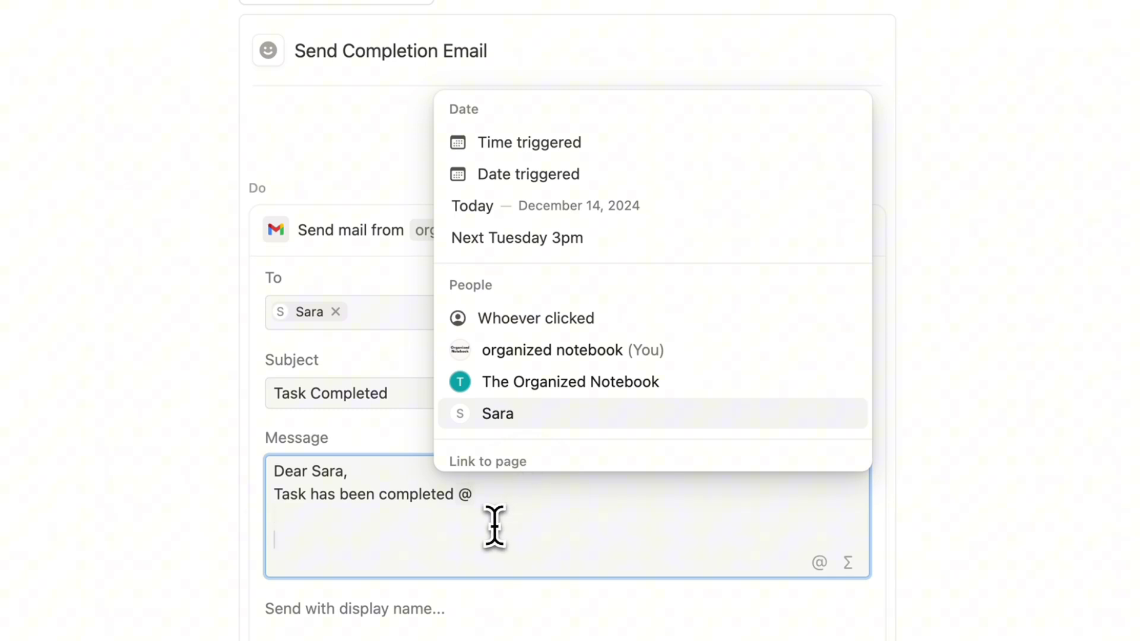
{"action": "key", "text": "BackSpace"}
{"action": "key", "text": "Return"}
{"action": "key", "text": "Return"}
{"action": "type", "text": "From,"}
{"action": "key", "text": "Return"}
{"action": "type", "text": "Or"}
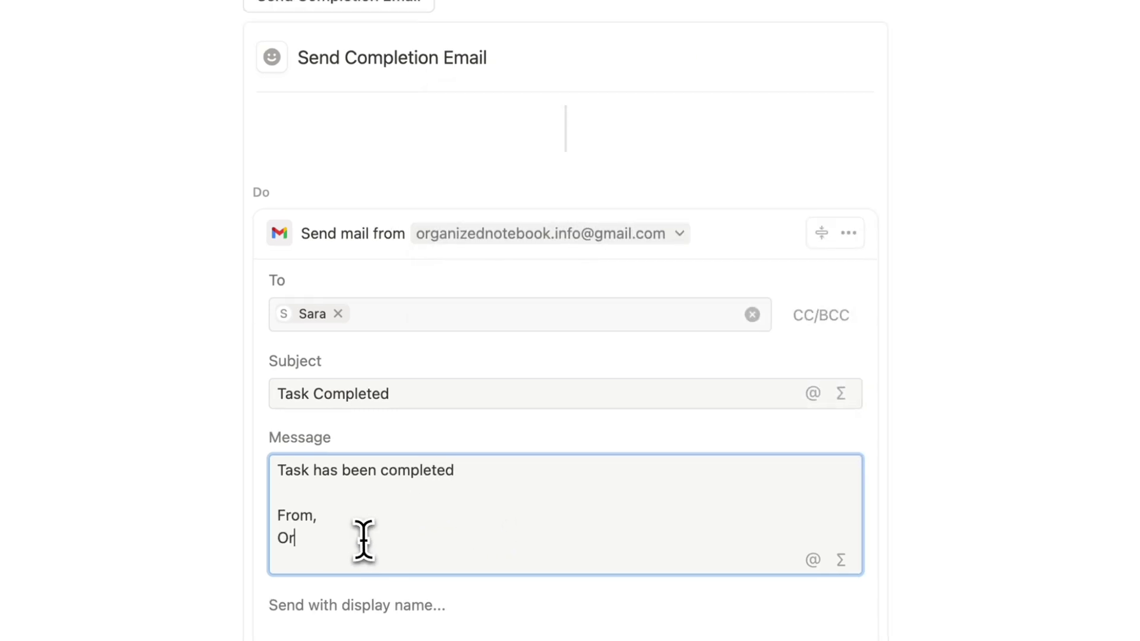
{"action": "type", "text": "ganized Notebook"}
{"action": "scroll", "coordinate": [482, 483], "scroll_direction": "down", "scroll_amount": 4}
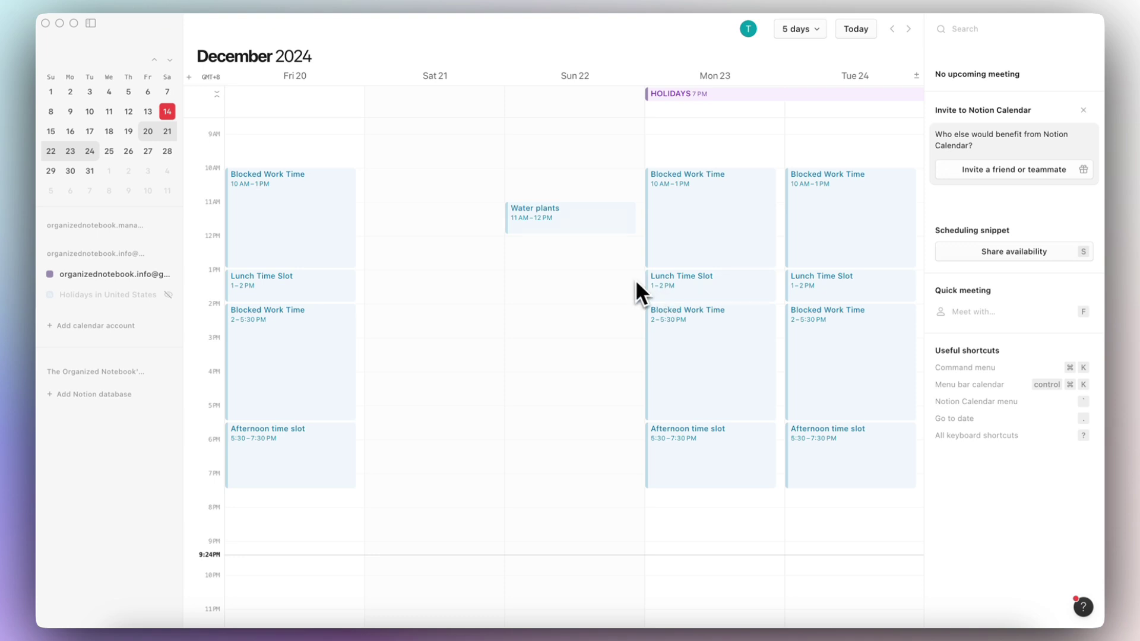
Share Sat Dec 21 10 AM–6:45 PM availability repeating every week on Saturday, without a single-use link
{"action": "left_click", "coordinate": [969, 252]}
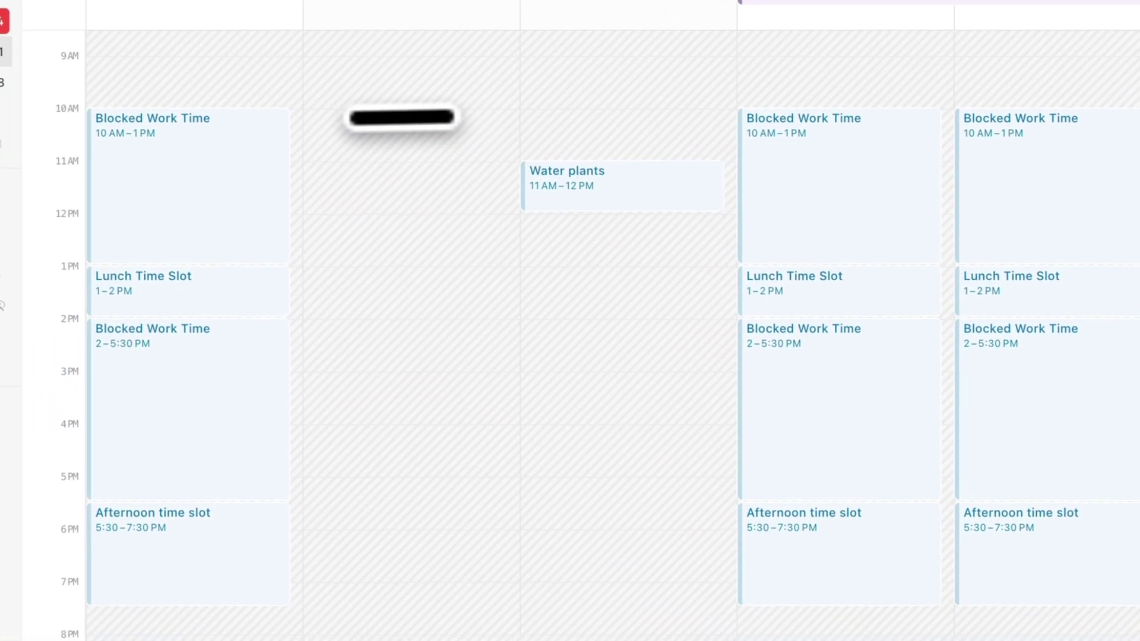
{"action": "mouse_move", "coordinate": [401, 117]}
{"action": "left_mouse_down"}
{"action": "mouse_move", "coordinate": [364, 427]}
{"action": "mouse_move", "coordinate": [432, 576]}
{"action": "left_mouse_up"}
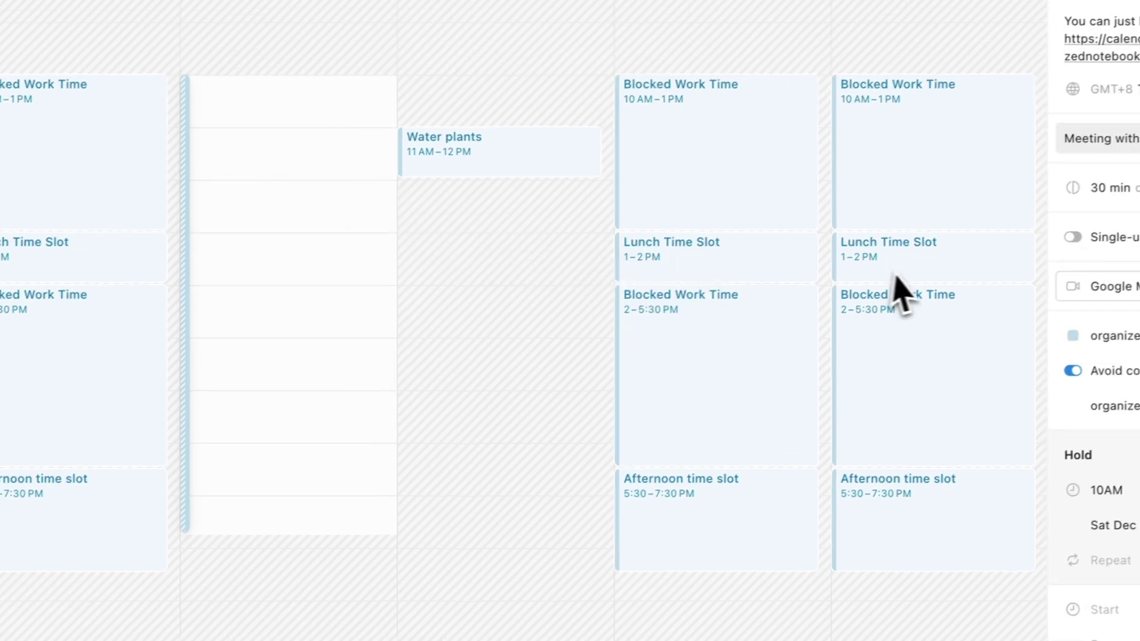
{"action": "left_click", "coordinate": [1072, 237]}
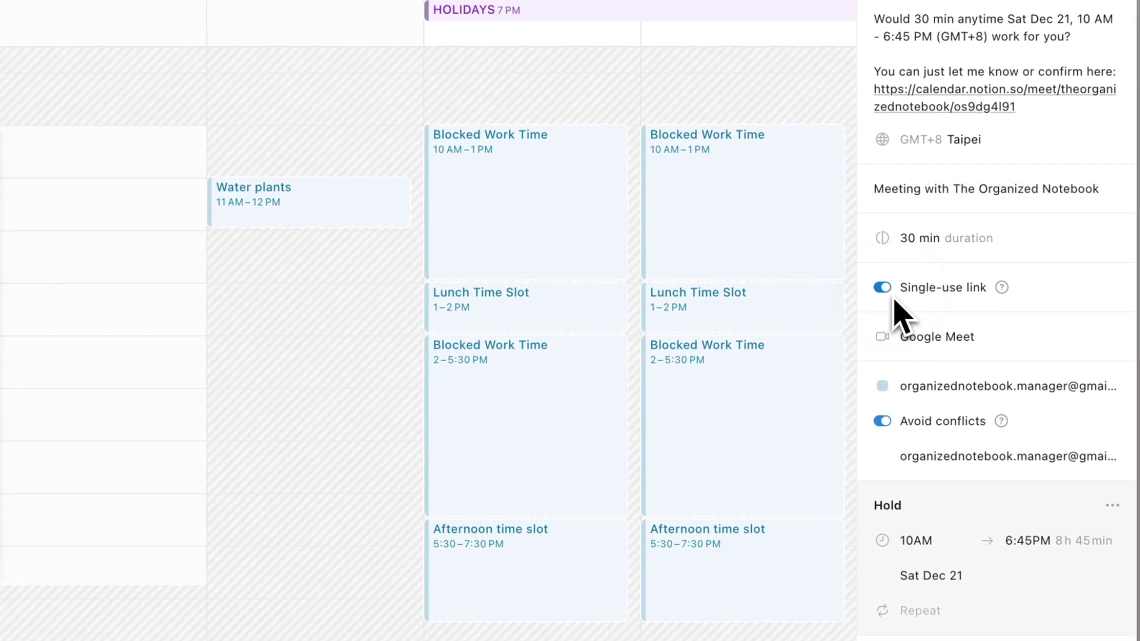
{"action": "left_click", "coordinate": [883, 295]}
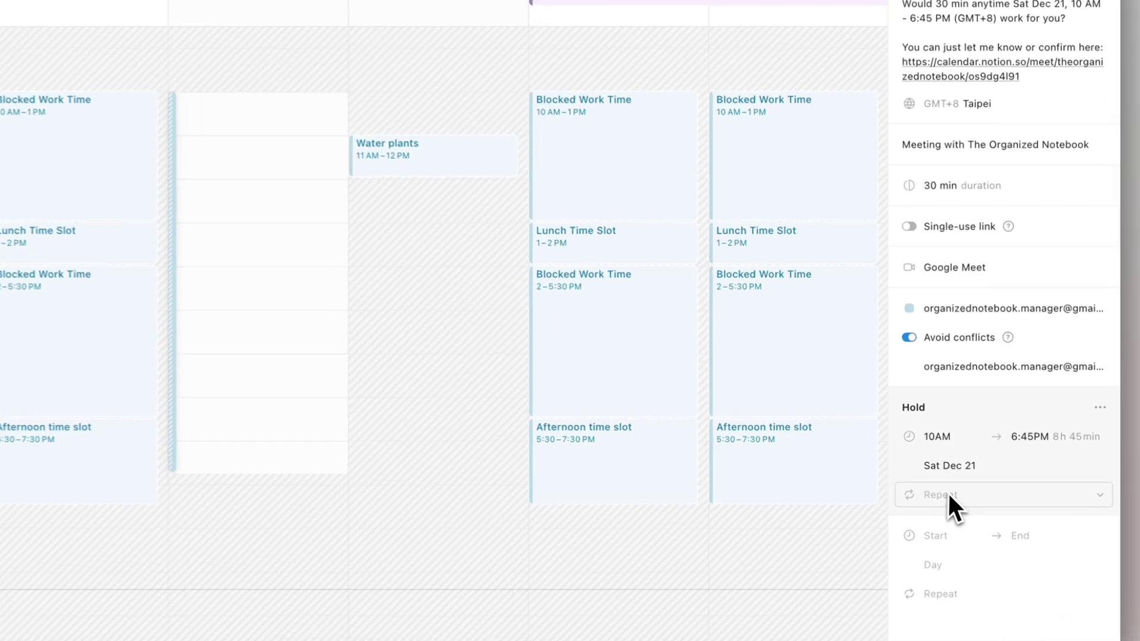
{"action": "left_click", "coordinate": [967, 482]}
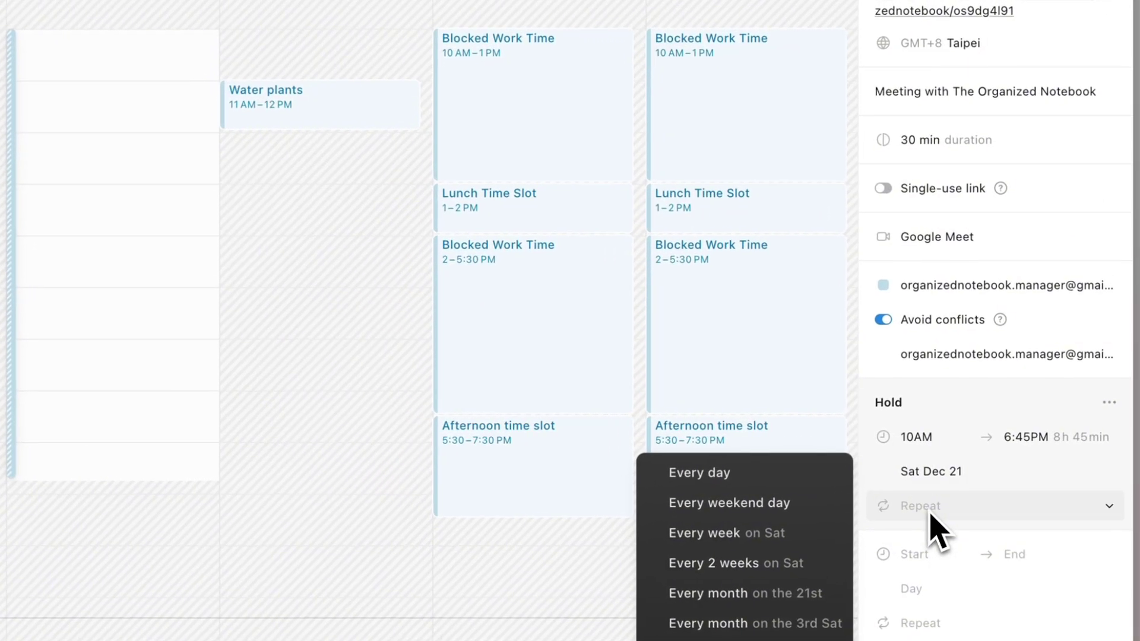
{"action": "left_click", "coordinate": [760, 536]}
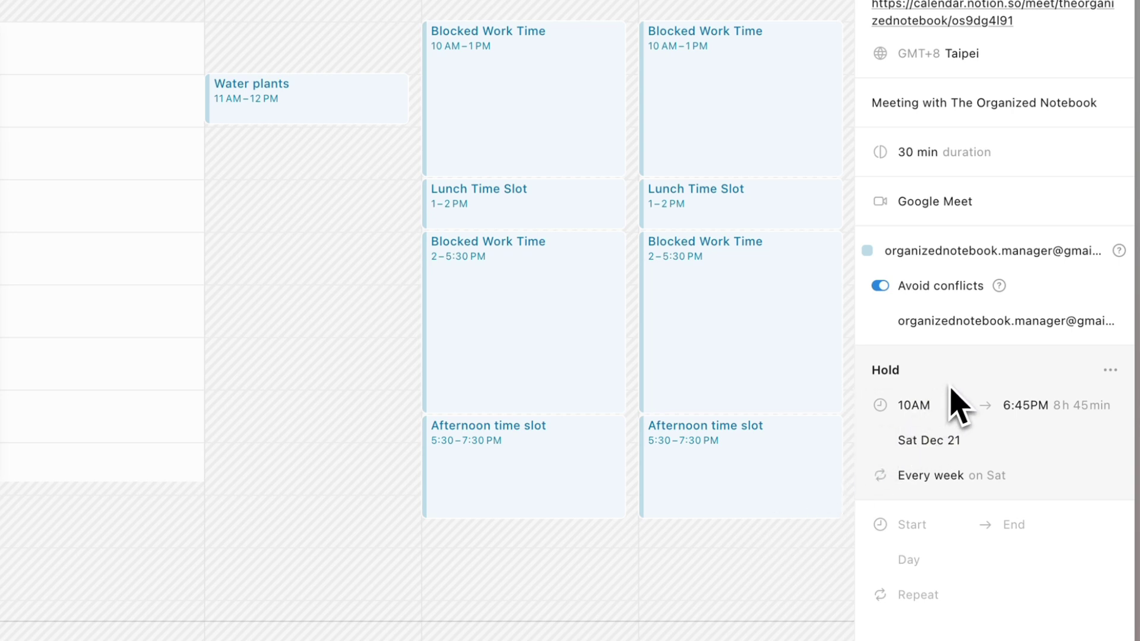
{"action": "left_click", "coordinate": [1096, 95]}
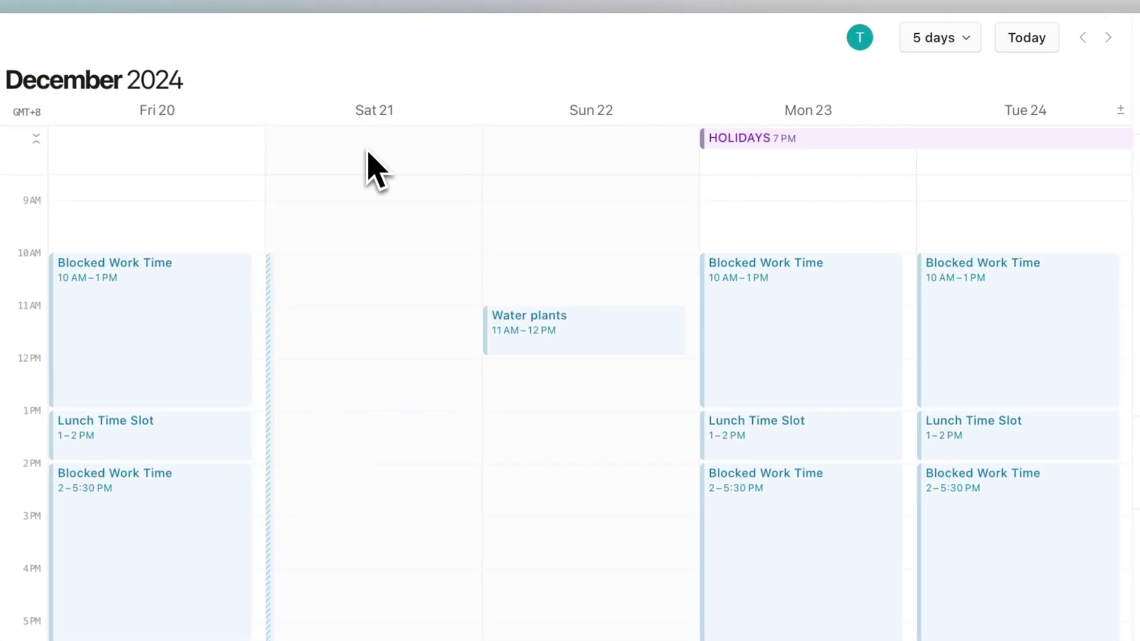
Add an all-day Birthday event on Sat Dec 21 titled with the person's name
{"action": "left_click", "coordinate": [368, 153]}
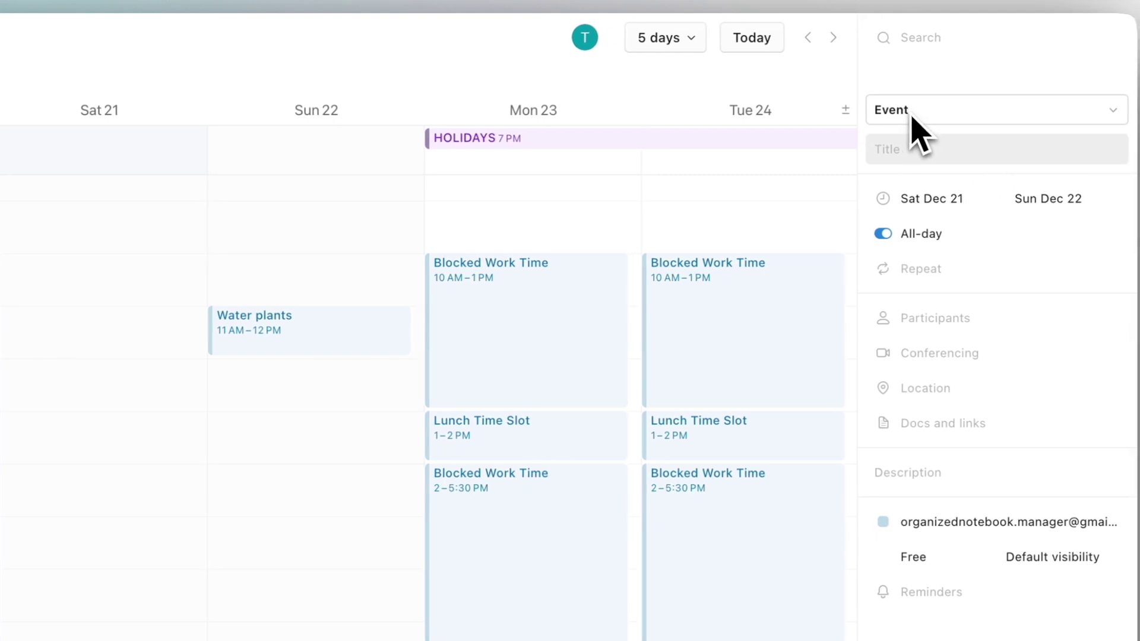
{"action": "left_click", "coordinate": [911, 113]}
{"action": "left_click", "coordinate": [769, 149]}
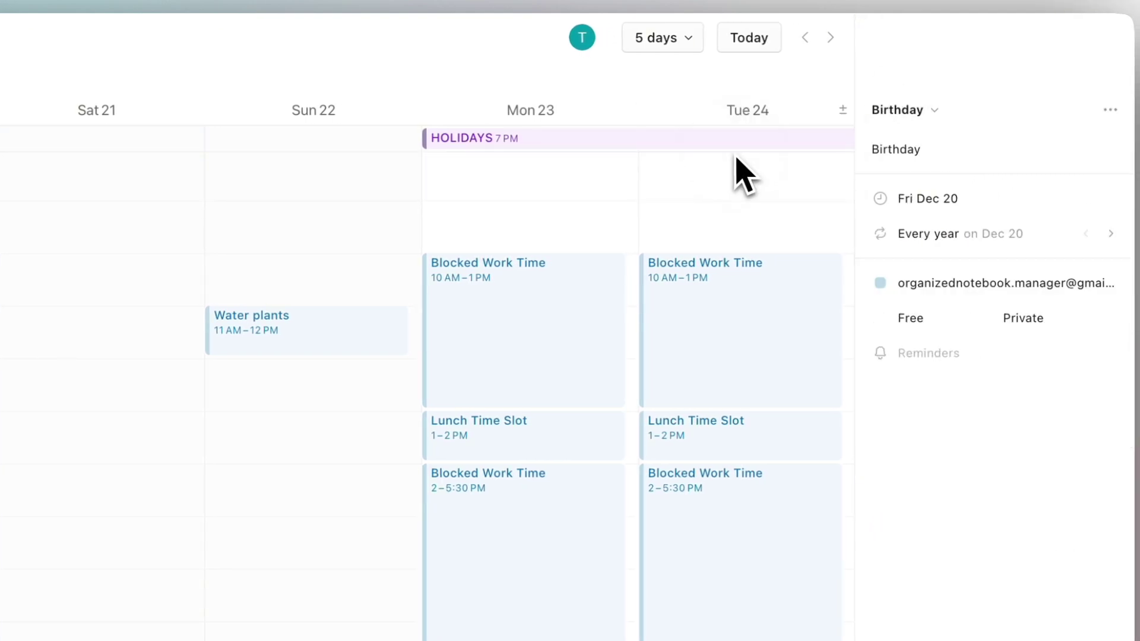
{"action": "double_click", "coordinate": [949, 152]}
{"action": "type", "text": "John's "}
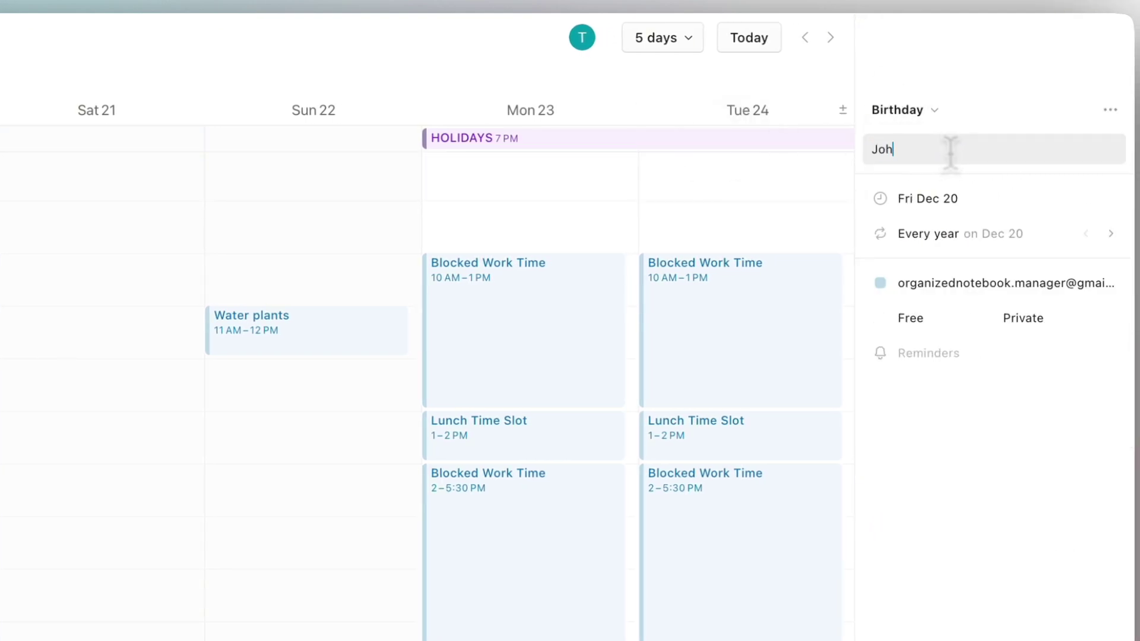
{"action": "type", "text": "Birthday"}
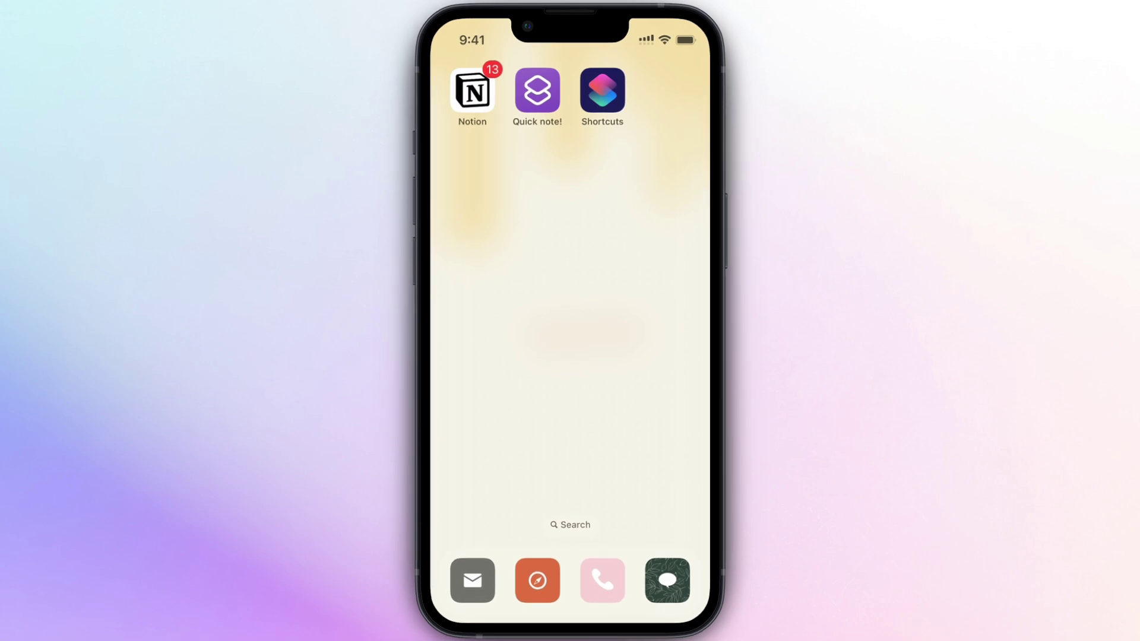
Run the Quick note! shortcut, keep the default title, and save the body 'Notes here'
{"action": "left_click", "coordinate": [537, 90]}
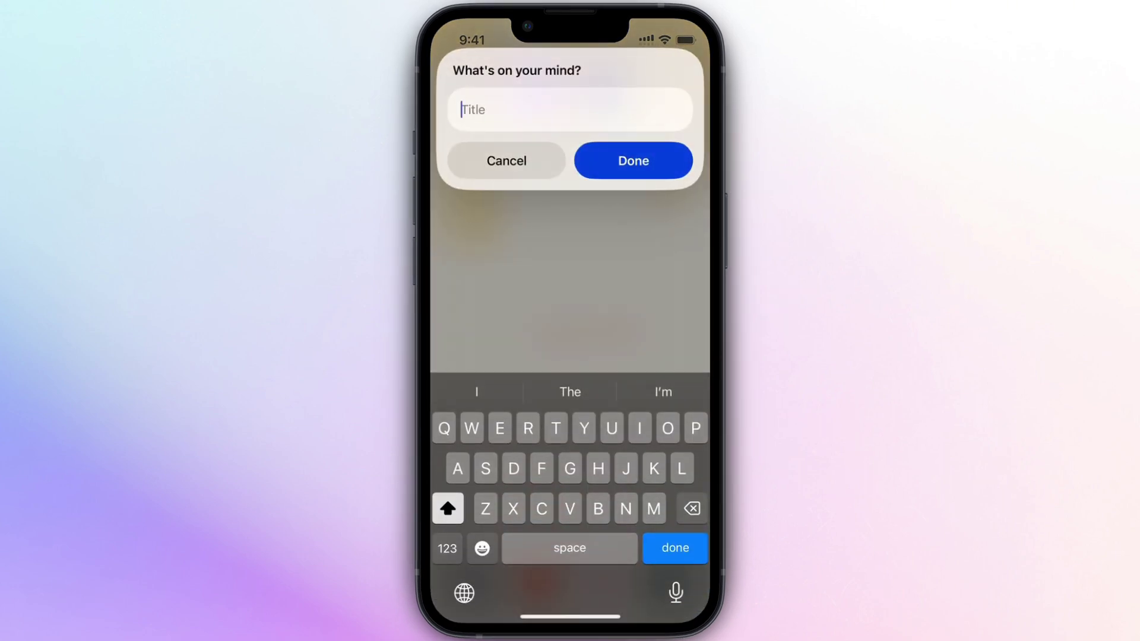
{"action": "key", "text": "Return"}
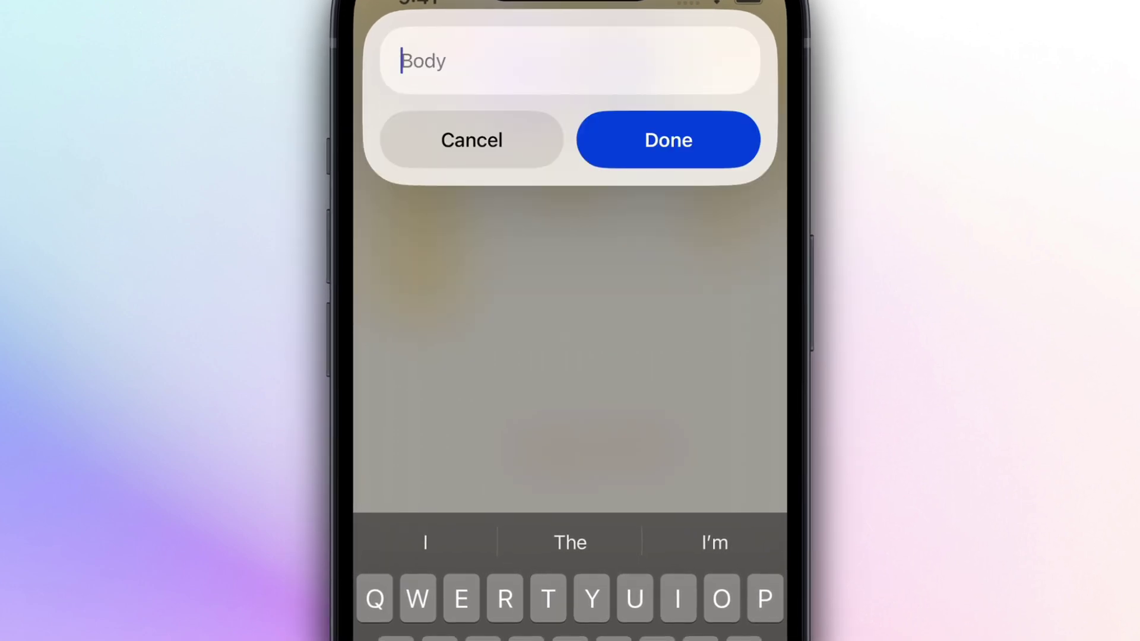
{"action": "type", "text": "Notes here"}
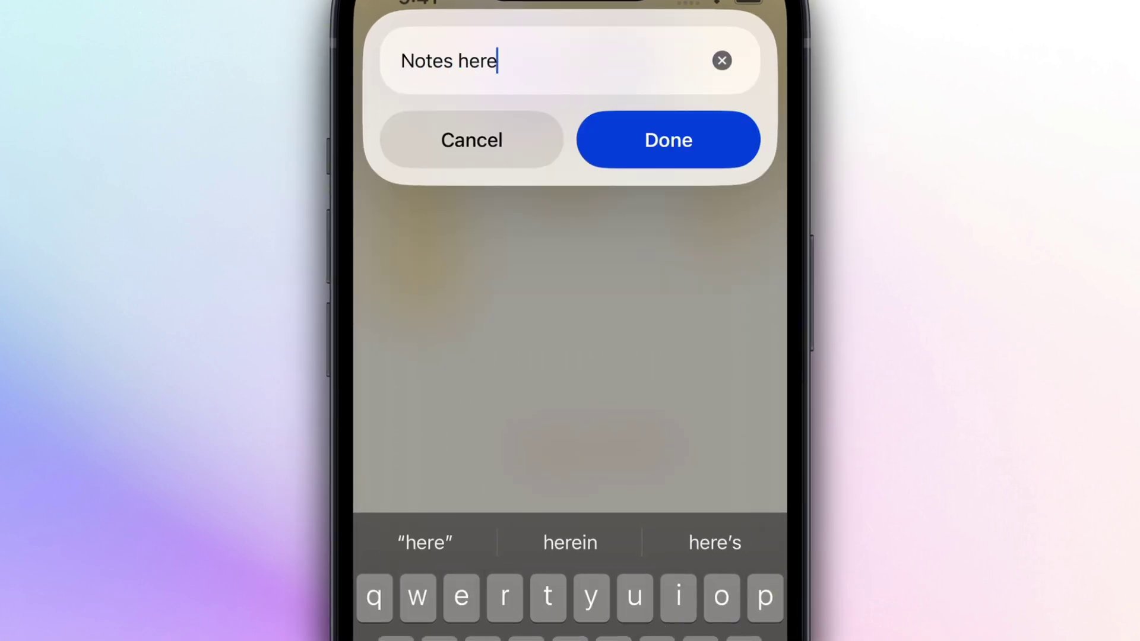
{"action": "key", "text": "Return"}
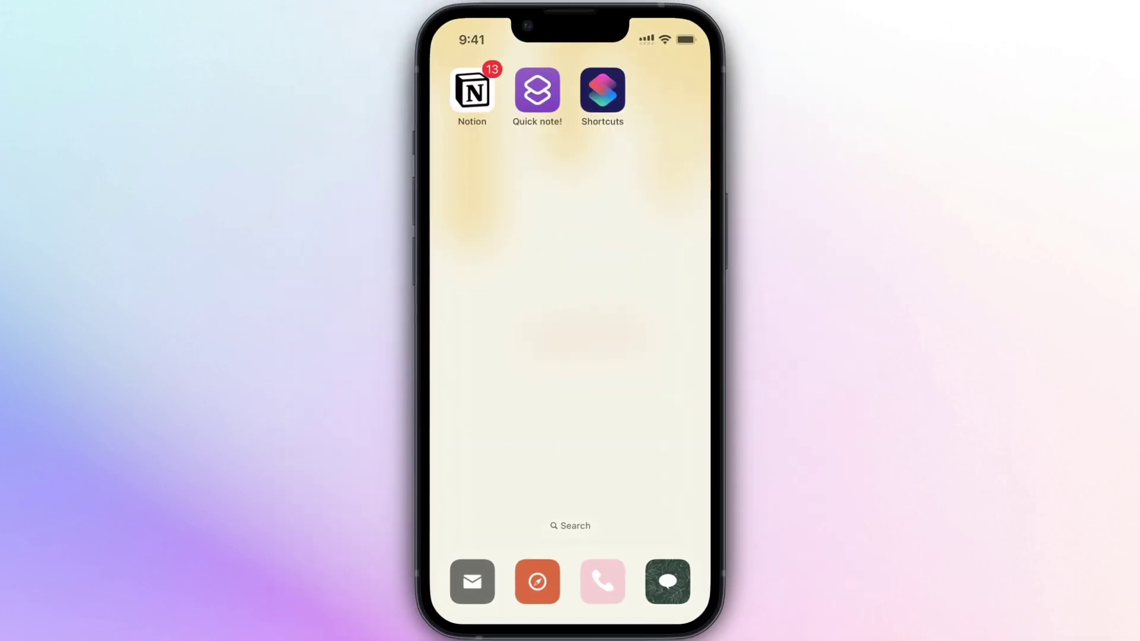
Search all shortcuts and filter the actions to the Notion app
{"action": "left_click", "coordinate": [602, 90]}
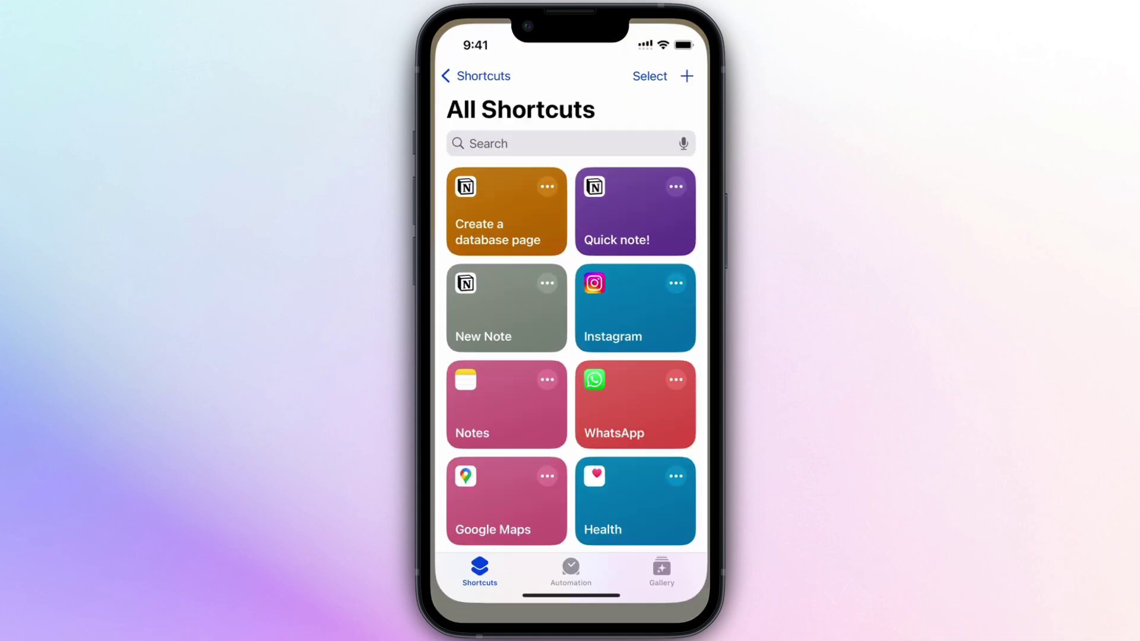
{"action": "left_click", "coordinate": [545, 141]}
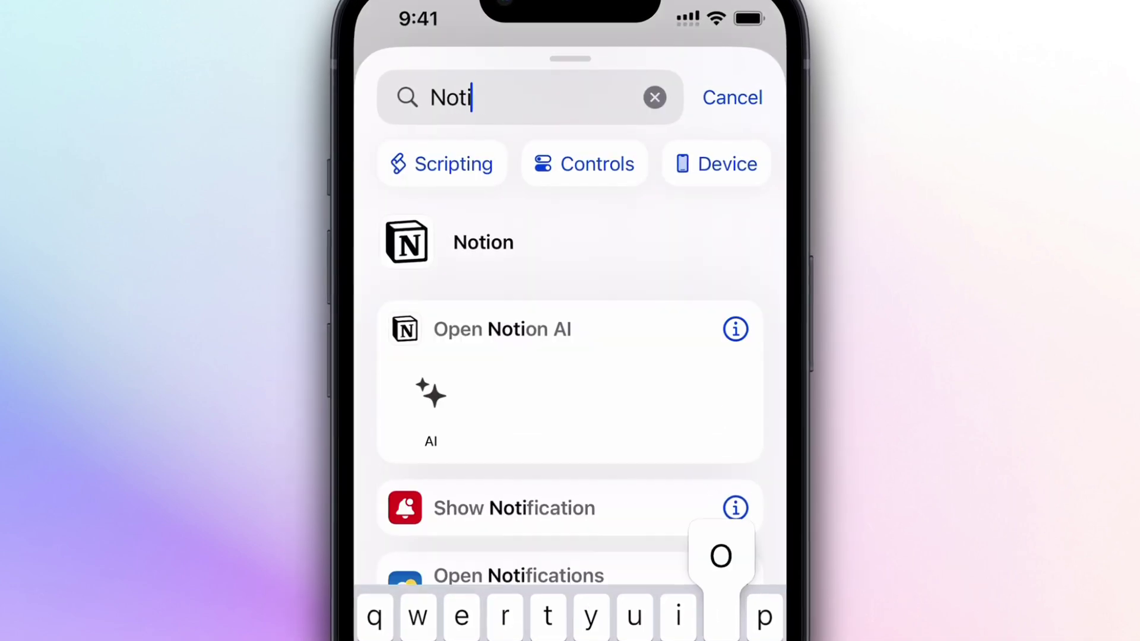
{"action": "type", "text": "on"}
{"action": "left_click", "coordinate": [483, 243]}
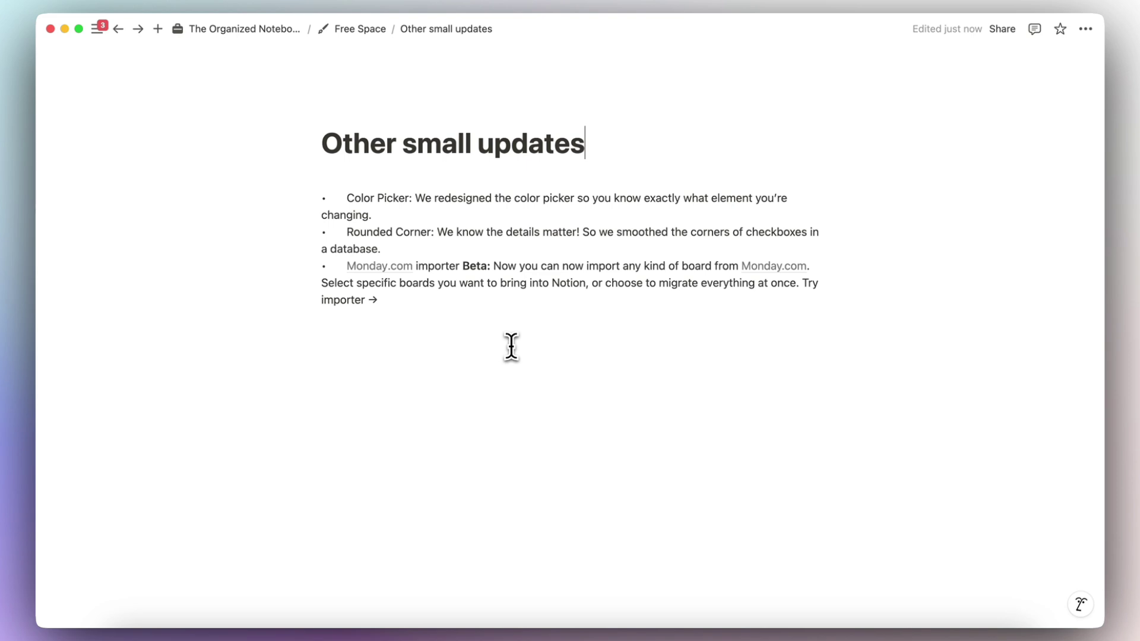
{"action": "left_click_drag", "start_coordinate": [575, 199], "coordinate": [514, 198]}
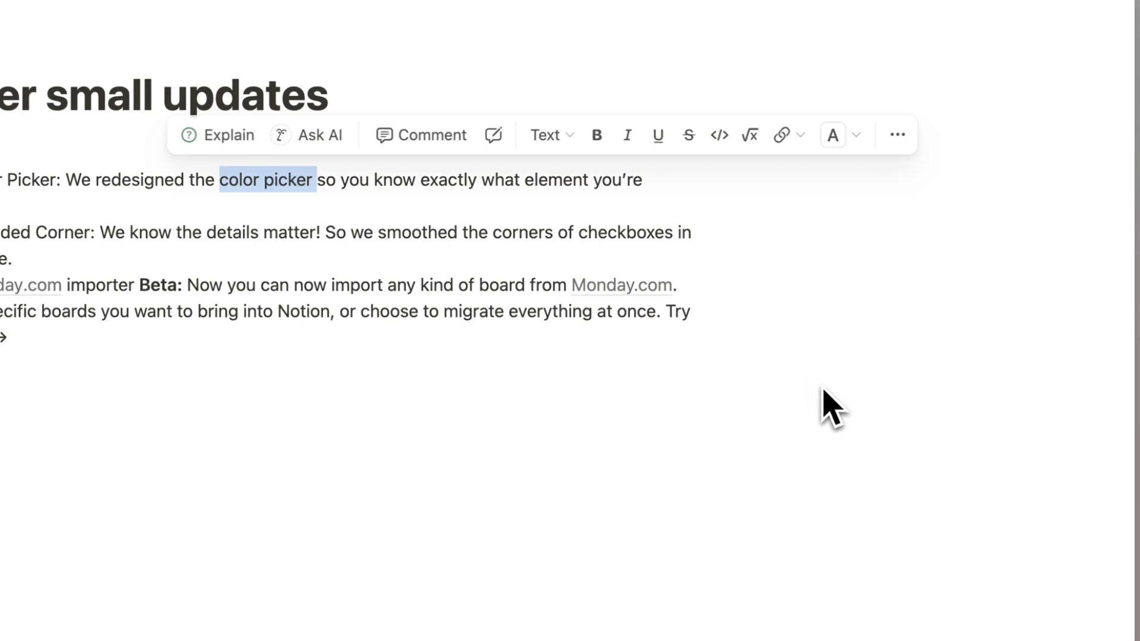
{"action": "left_click", "coordinate": [903, 166]}
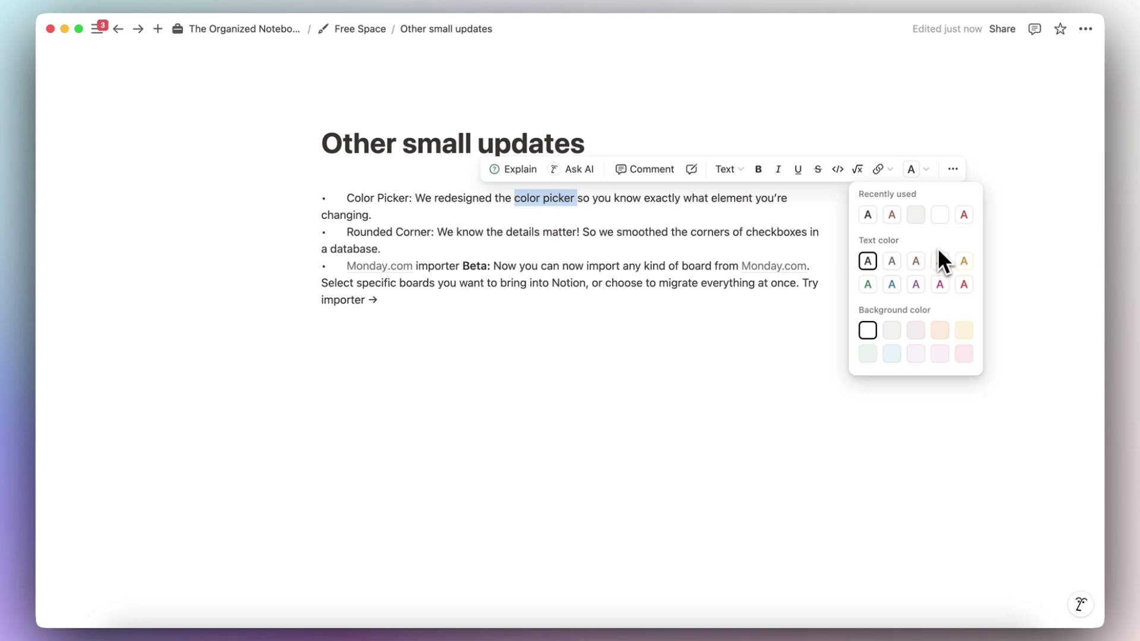
{"action": "left_click", "coordinate": [664, 247]}
Insert an inline database table below the bullet list using /data
{"action": "left_click", "coordinate": [625, 236]}
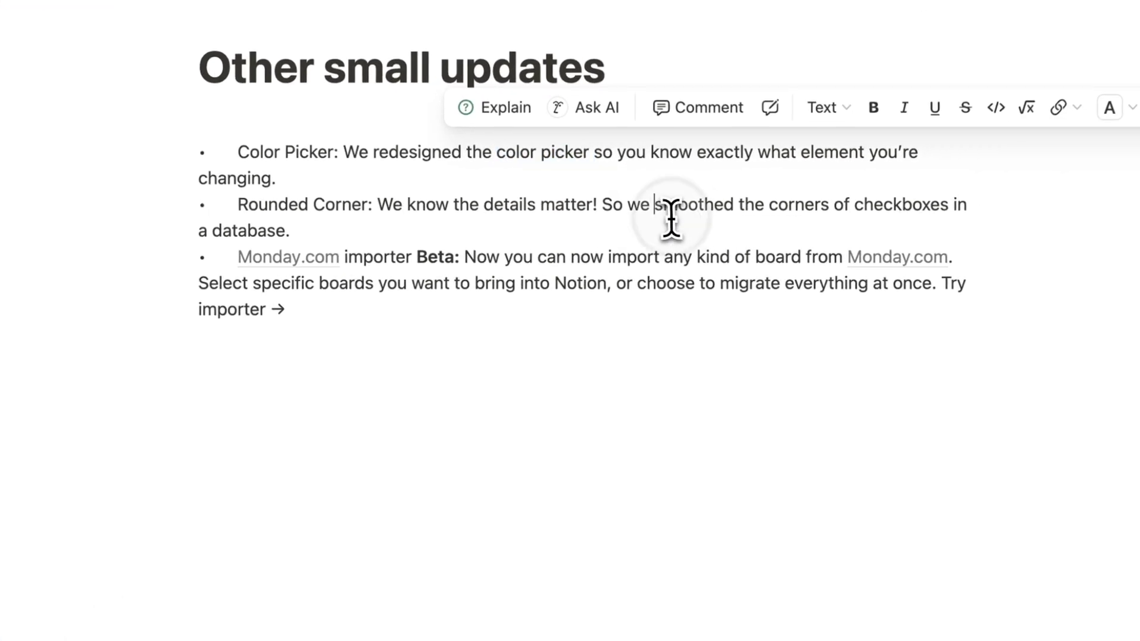
{"action": "left_click", "coordinate": [378, 373]}
{"action": "type", "text": "/data"}
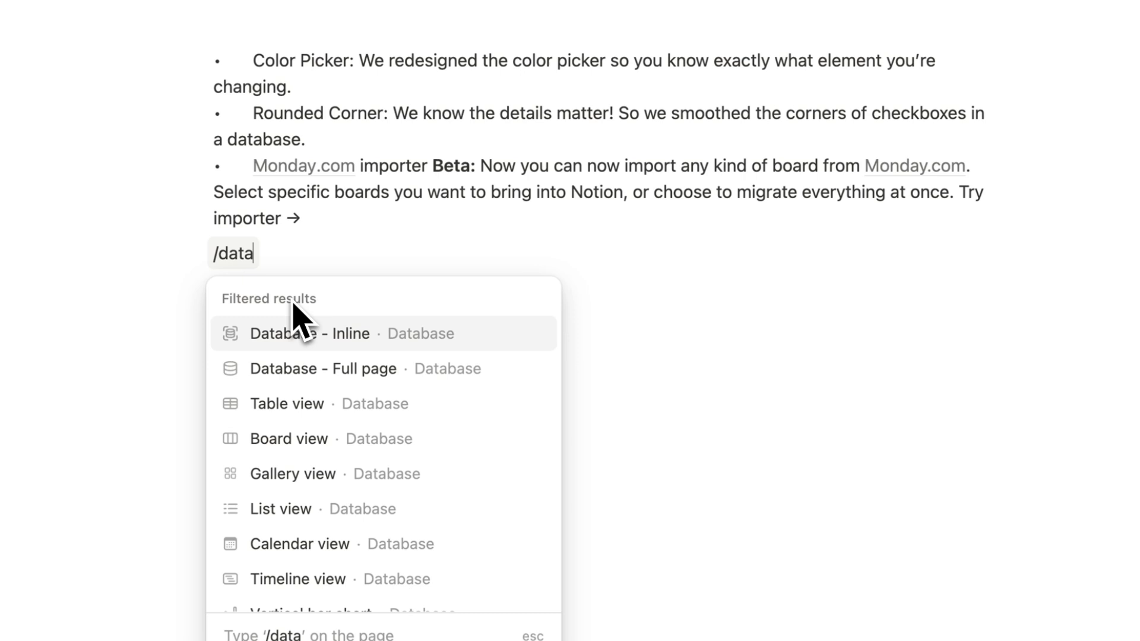
{"action": "left_click", "coordinate": [304, 340]}
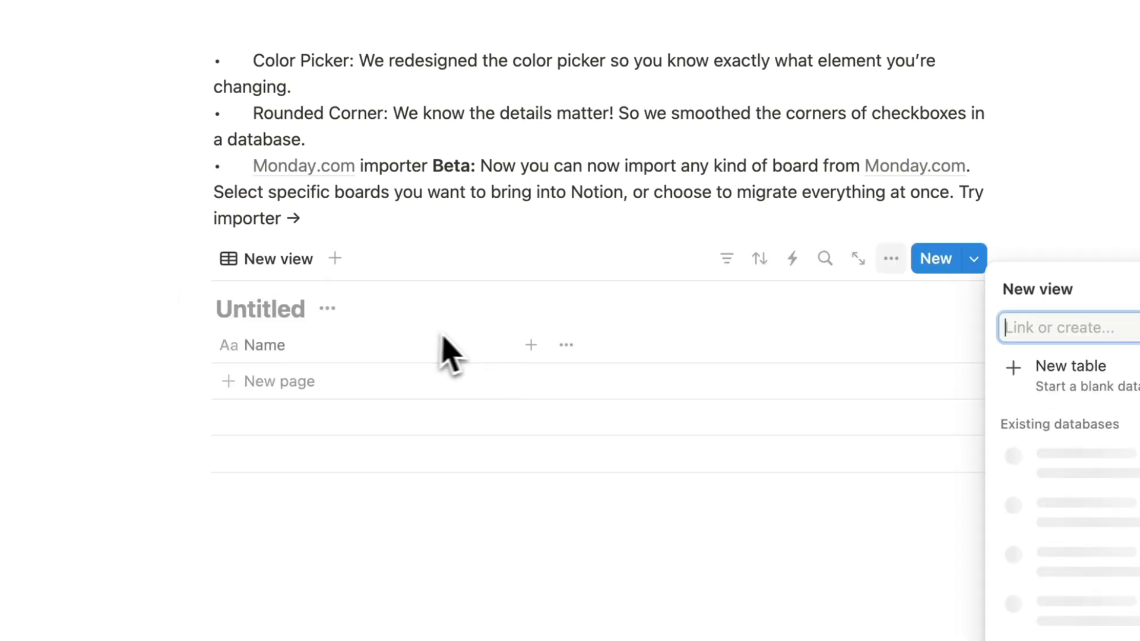
{"action": "left_click", "coordinate": [675, 355]}
Add a Checkbox column to the table and tick the first row's box
{"action": "left_click", "coordinate": [532, 346]}
{"action": "type", "text": "ce"}
{"action": "key", "text": "BackSpace"}
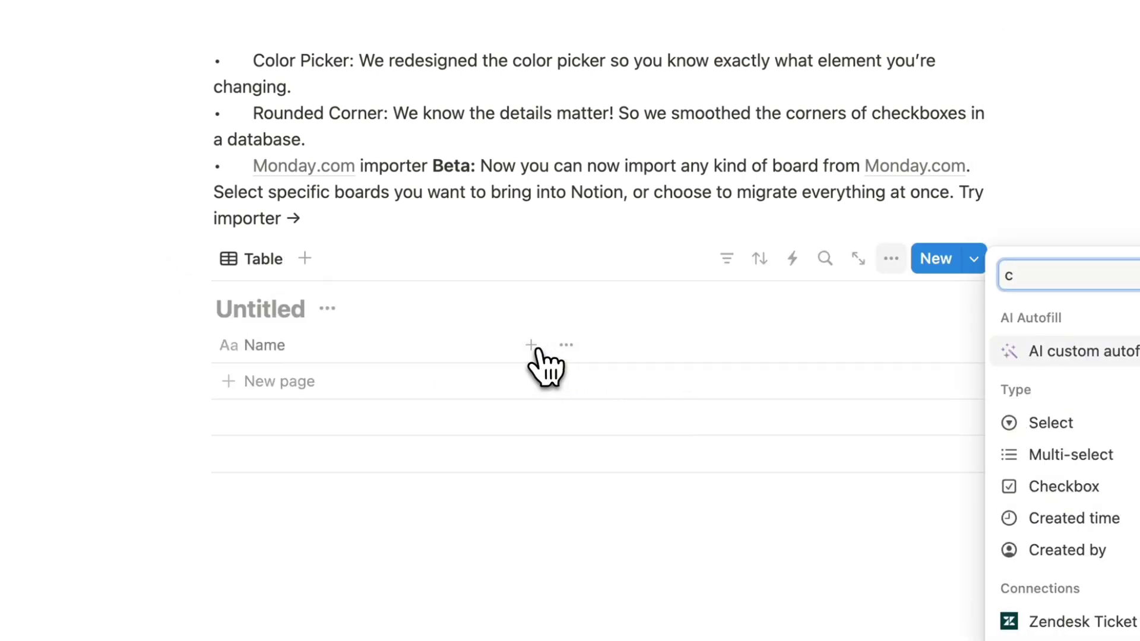
{"action": "type", "text": "h"}
{"action": "left_click", "coordinate": [1021, 379]}
{"action": "key", "text": "Escape"}
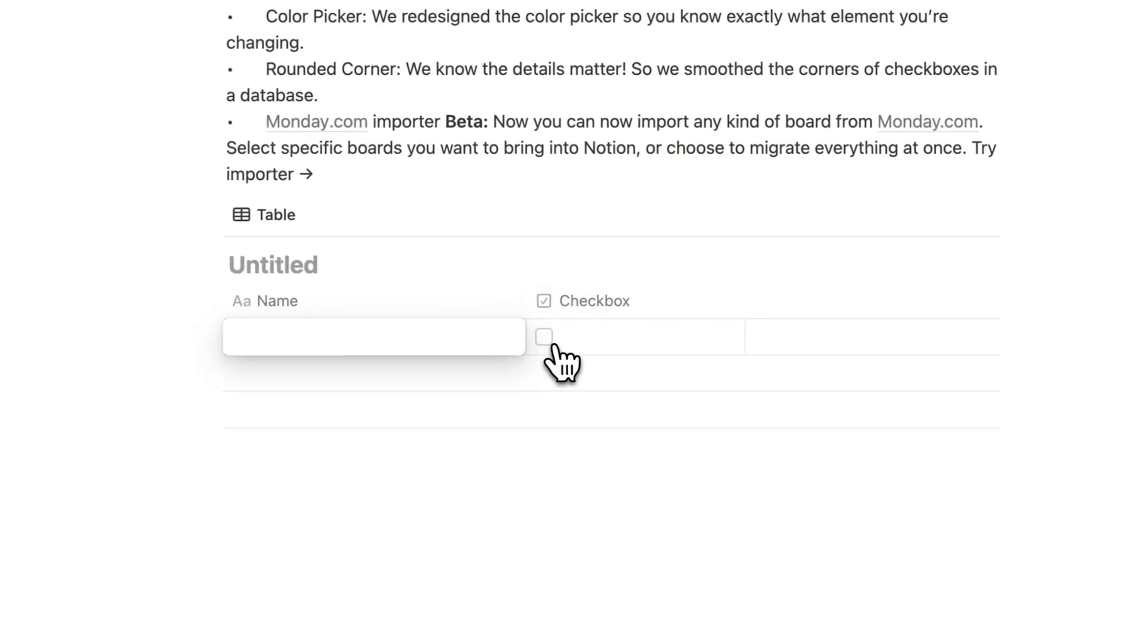
{"action": "left_click", "coordinate": [544, 337]}
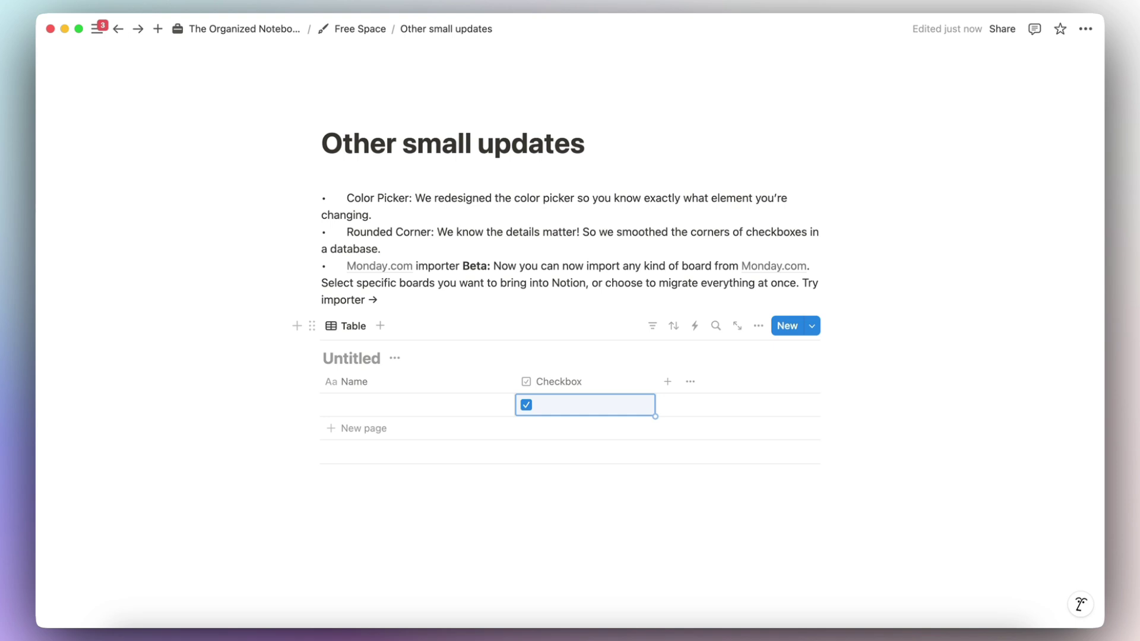
Open Notion settings and go to the Import section
{"action": "mouse_move", "coordinate": [134, 73]}
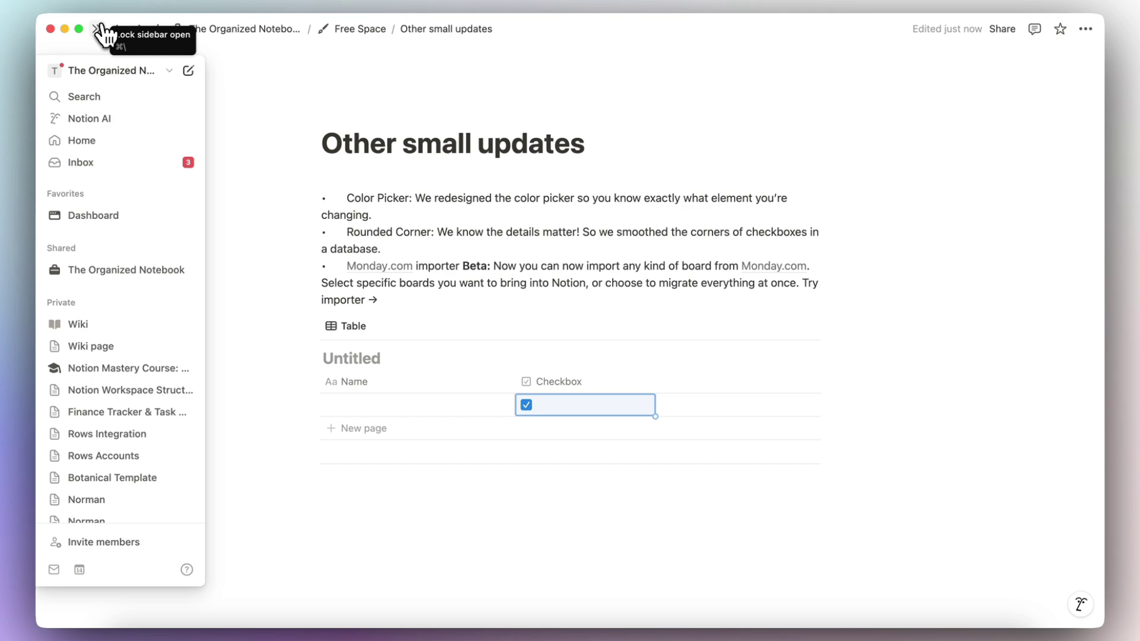
{"action": "key", "text": "super+comma"}
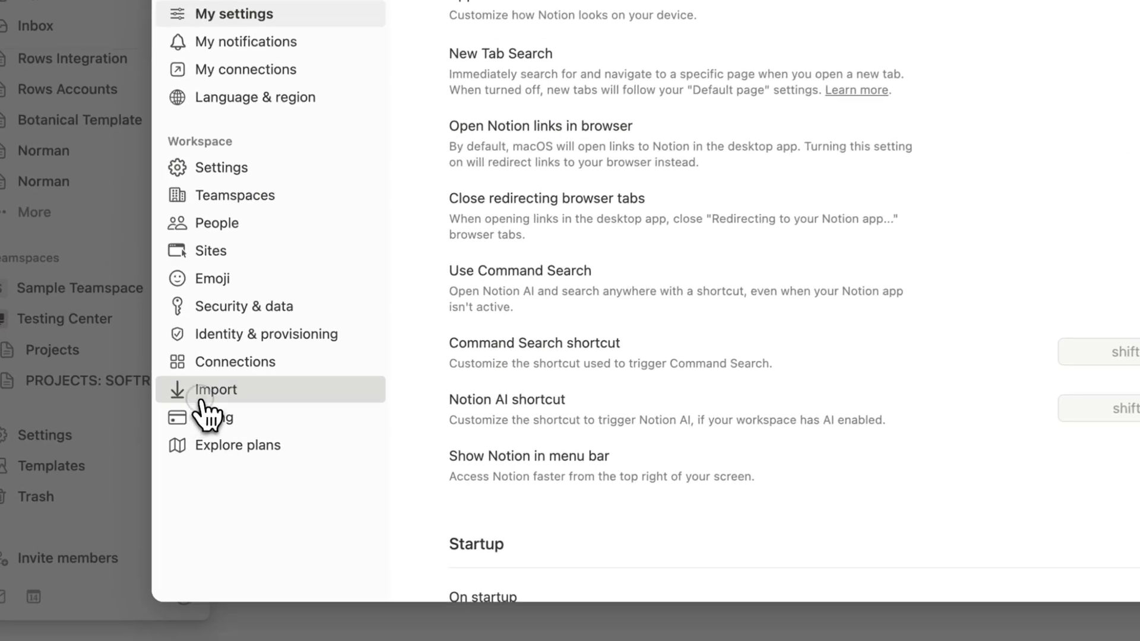
{"action": "left_click", "coordinate": [202, 422]}
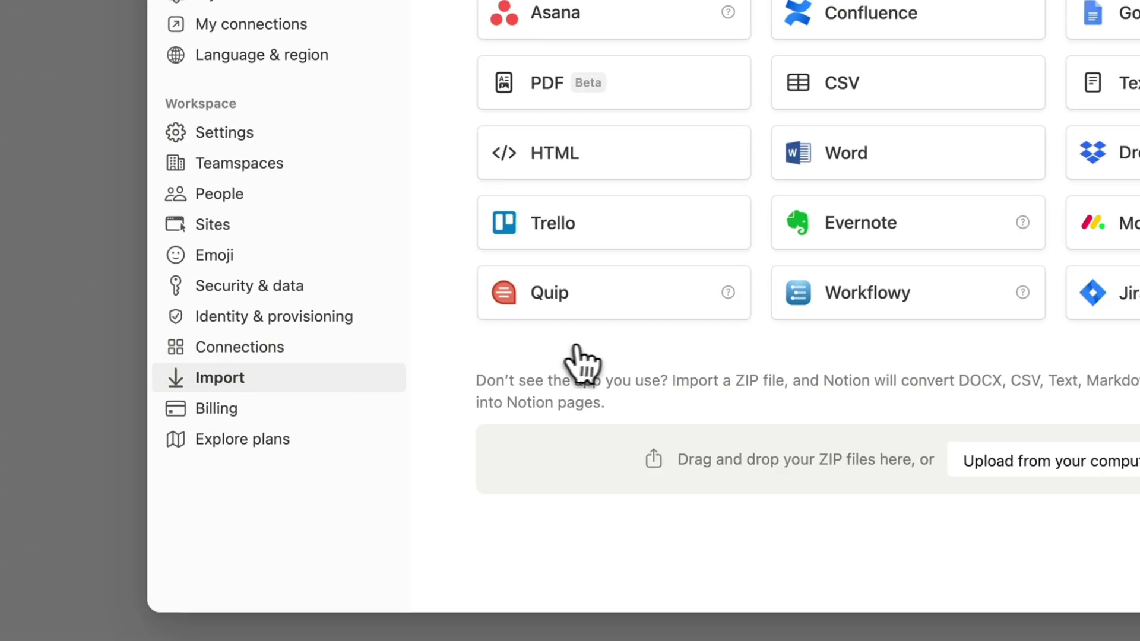